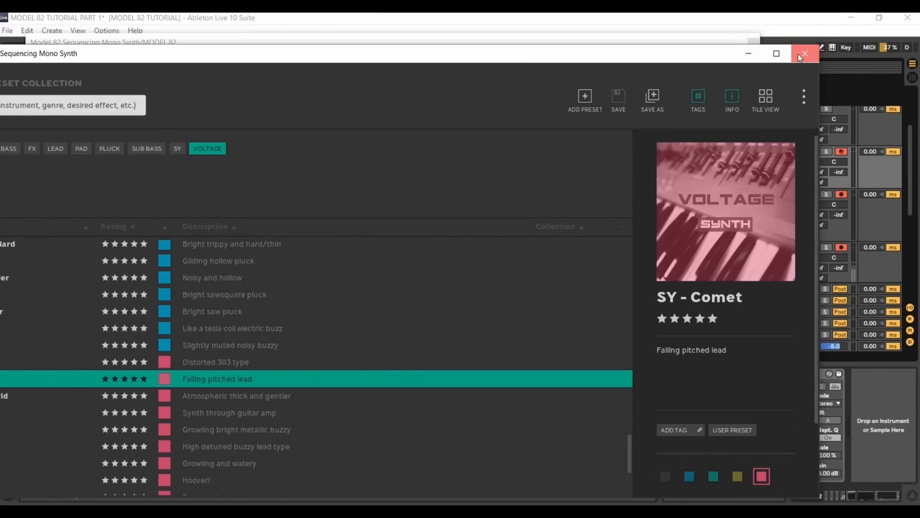
Step: Clear the VOLTAGE tag filter in the preset collection, load the first 00 DEFAULT user preset, and close the collection
click(803, 54)
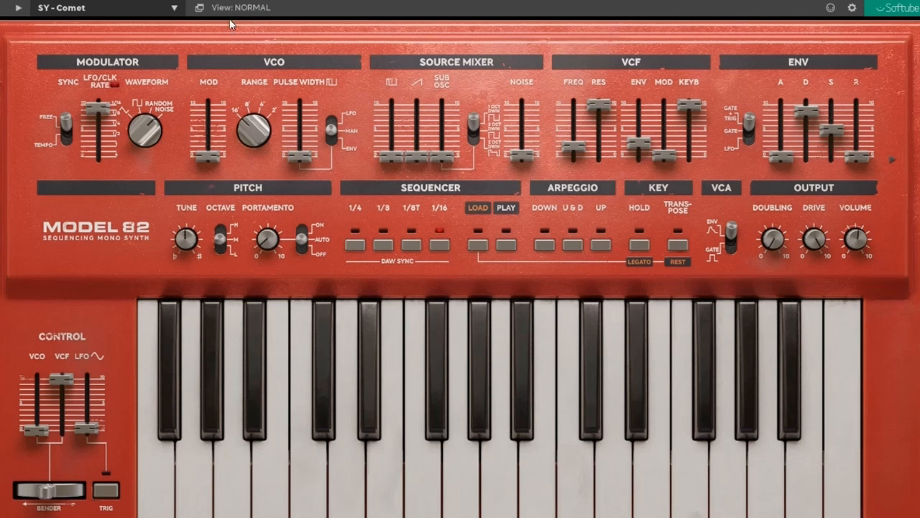
click(200, 7)
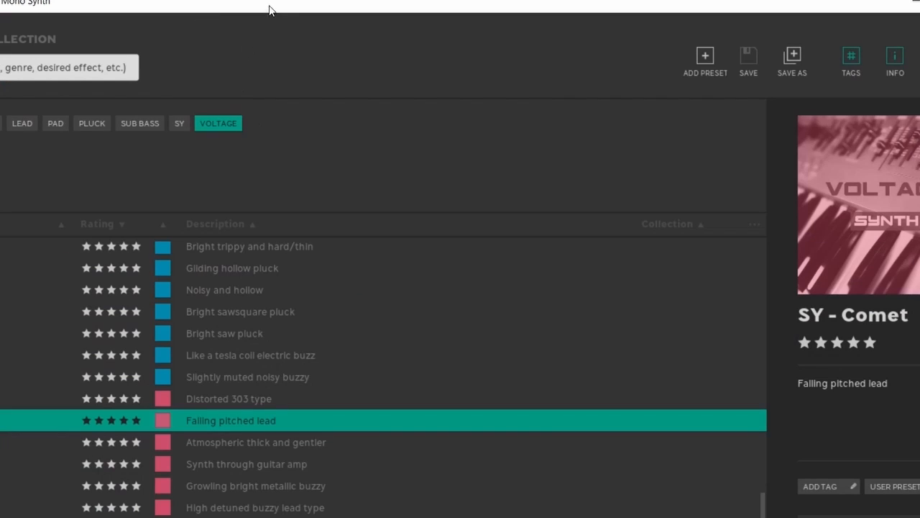
click(218, 123)
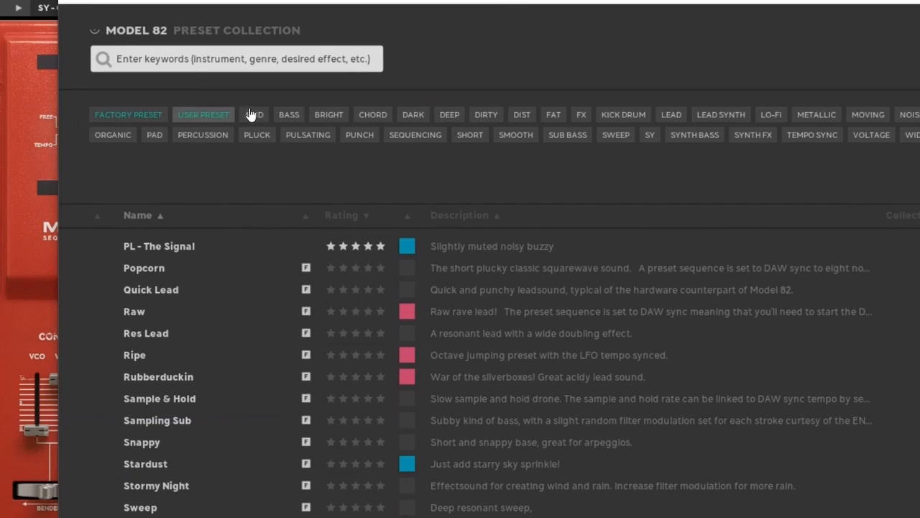
click(204, 114)
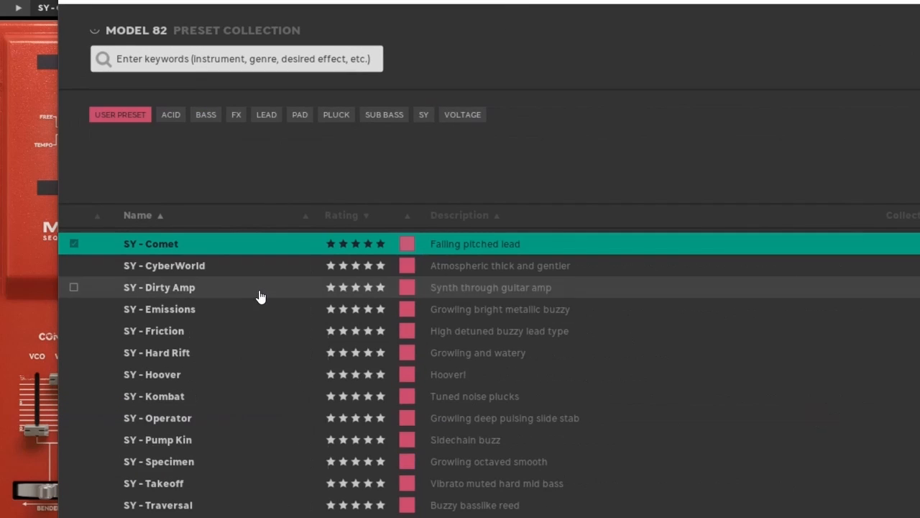
scroll(262, 287, up, 10)
scroll(268, 276, up, 10)
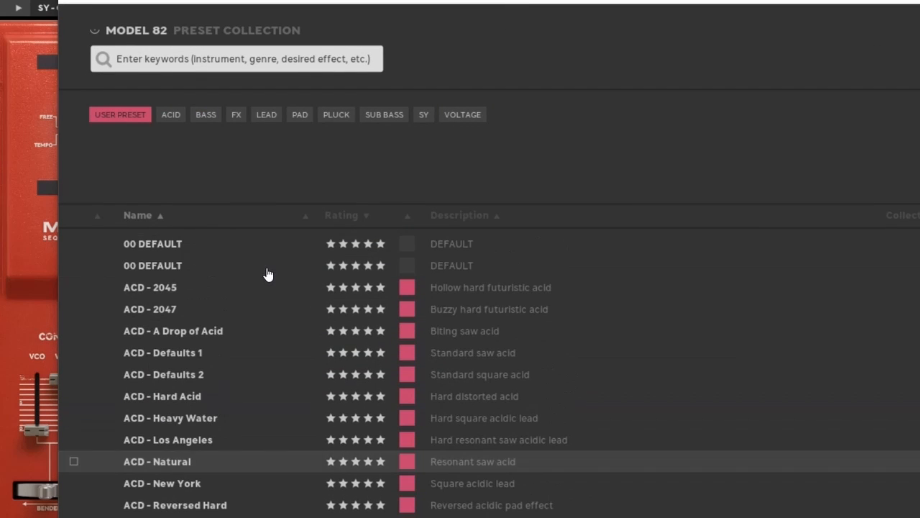
click(270, 244)
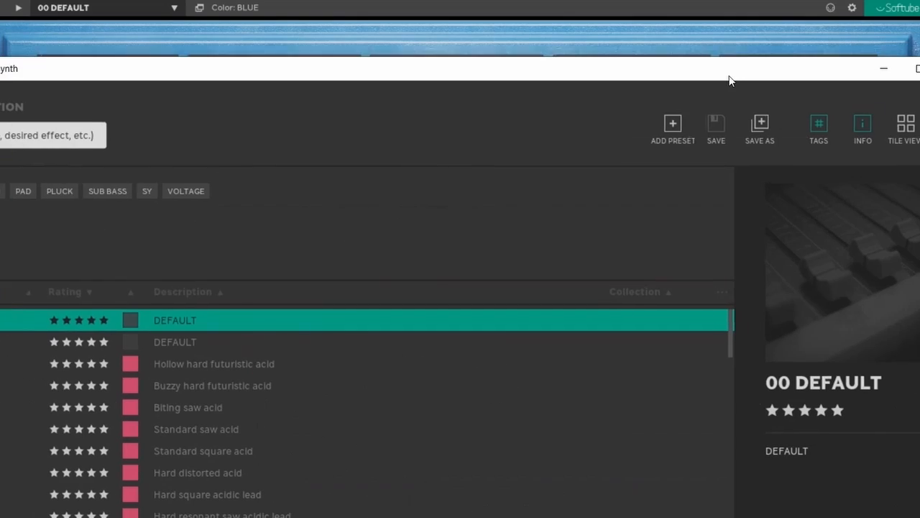
click(919, 67)
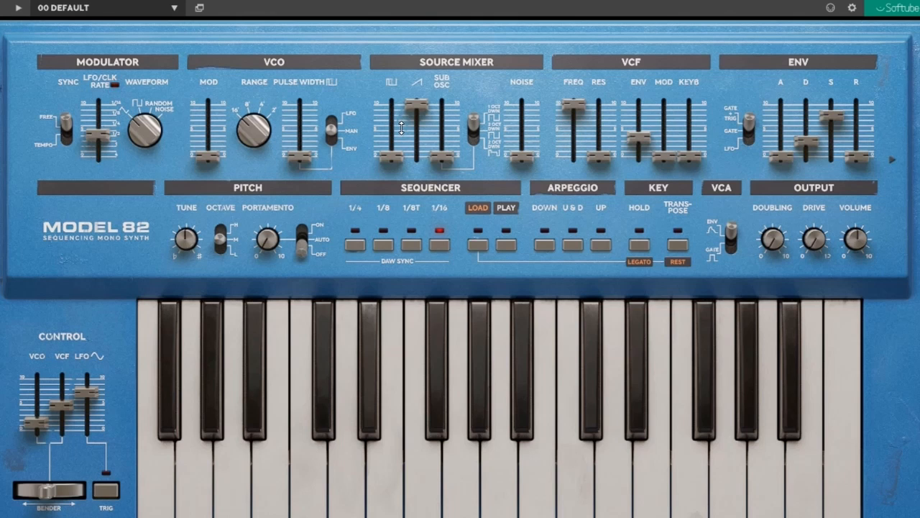
Step: Blend the VCO square at 6.86 with the sawtooth at about 7 in the source mixer
mouse_move(409, 118)
mouse_down()
mouse_move(410, 147)
mouse_move(419, 117)
mouse_up()
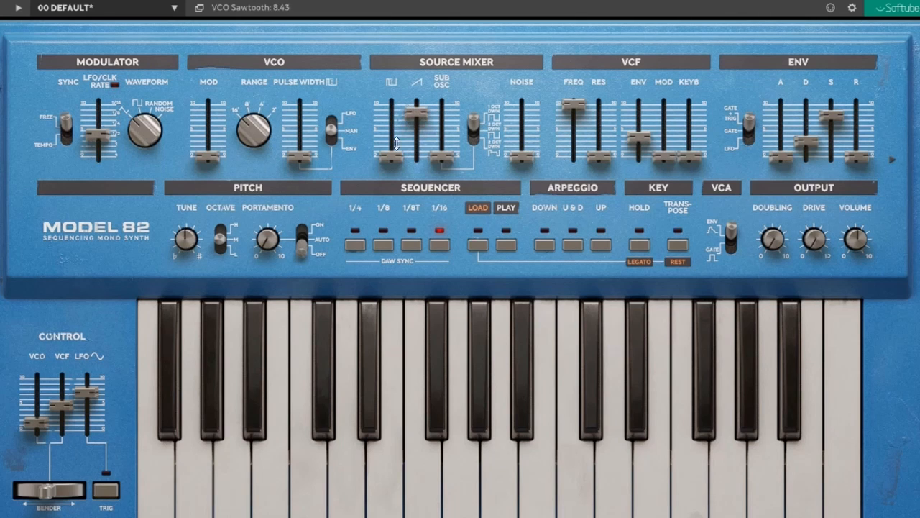
drag(391, 149, 407, 166)
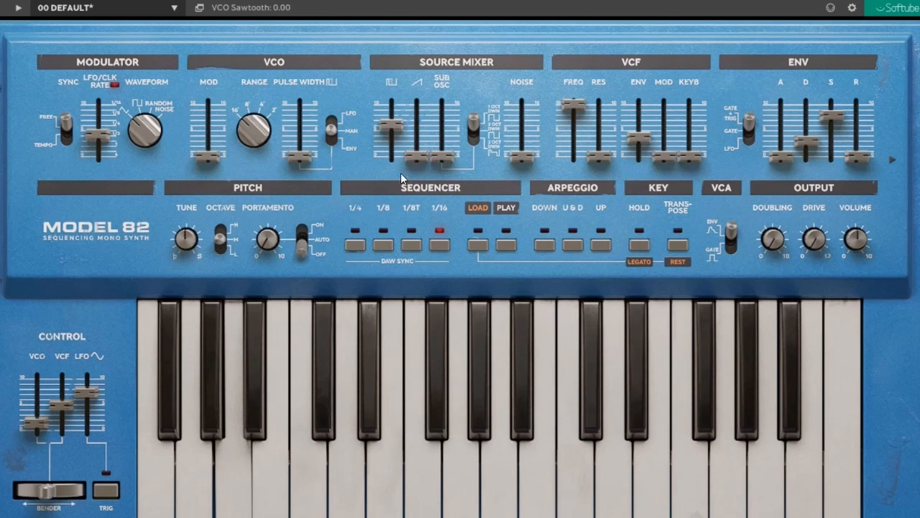
drag(393, 129, 395, 125)
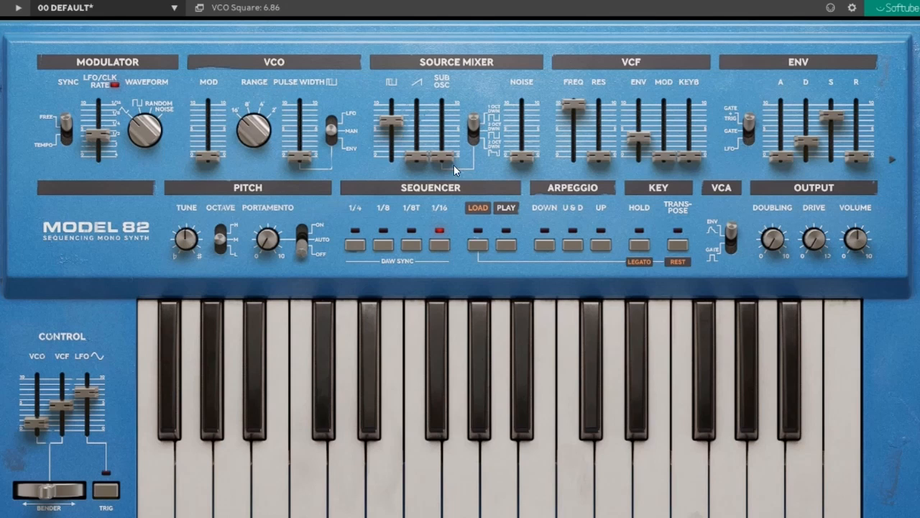
drag(417, 157, 416, 120)
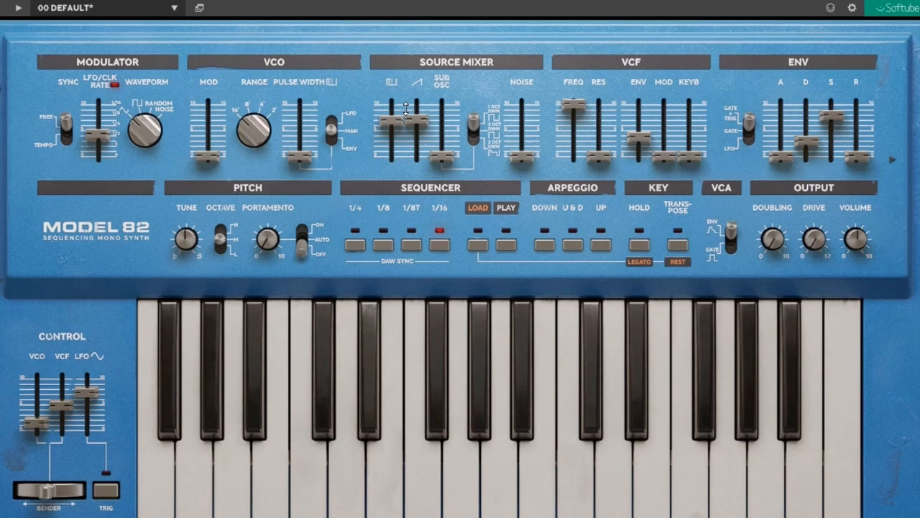
Step: Bring out the sub oscillator at about 9, with the sawtooth at 0 and the square at 1.14
mouse_move(417, 123)
mouse_move(440, 143)
mouse_move(474, 123)
drag(474, 120, 480, 84)
drag(443, 158, 419, 157)
drag(392, 109, 392, 151)
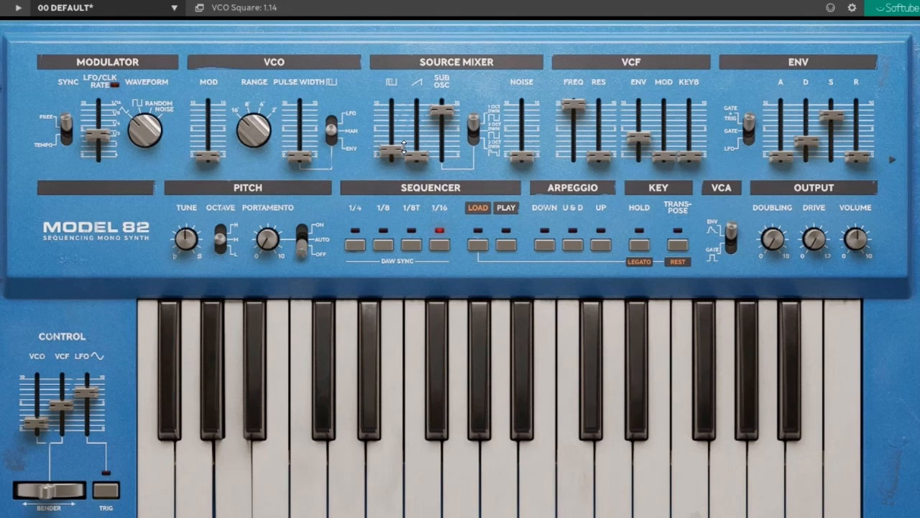
Step: Cut the sub oscillator to 0 and rebalance the mixer to the square at about 2 and the sawtooth at 10
drag(444, 115, 440, 147)
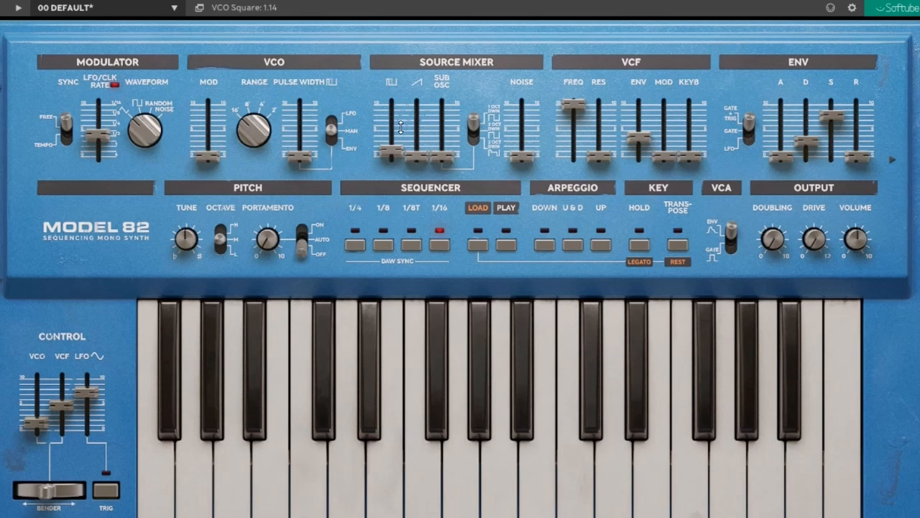
drag(386, 144, 391, 128)
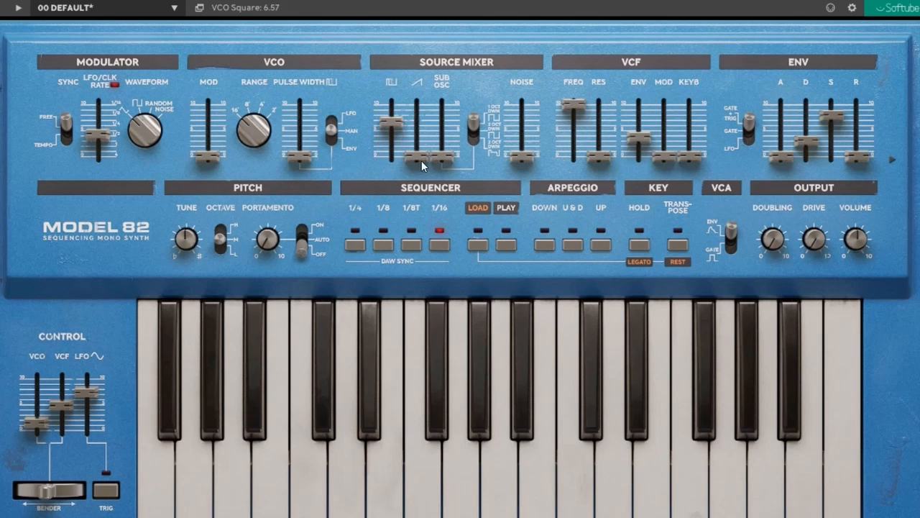
drag(416, 156, 436, 136)
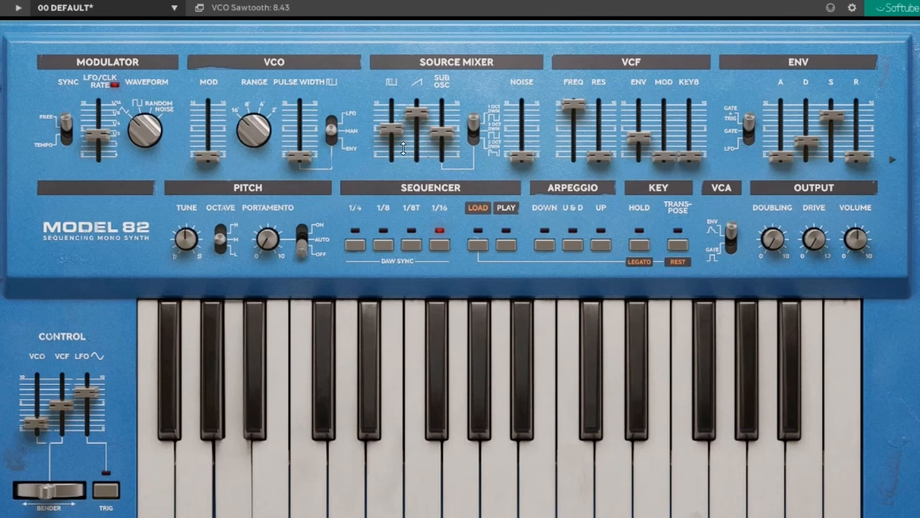
drag(391, 130, 441, 158)
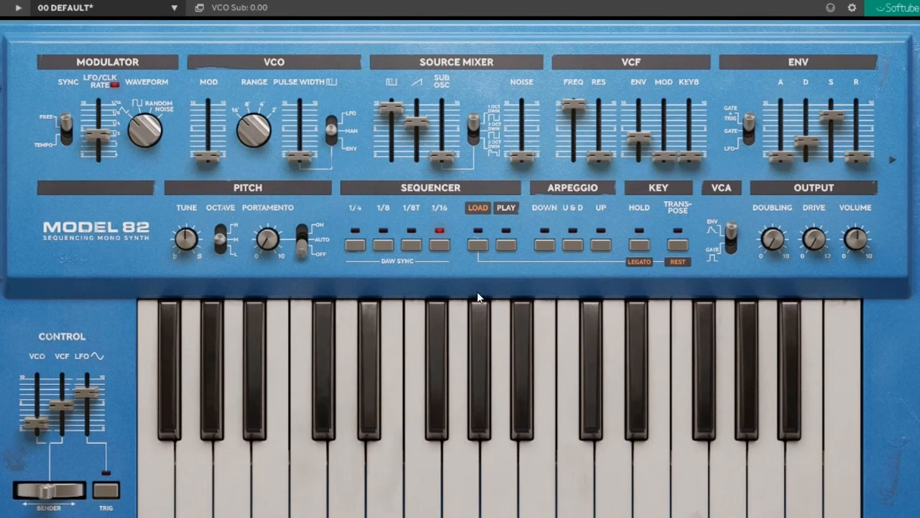
drag(397, 107, 395, 147)
drag(416, 122, 398, 92)
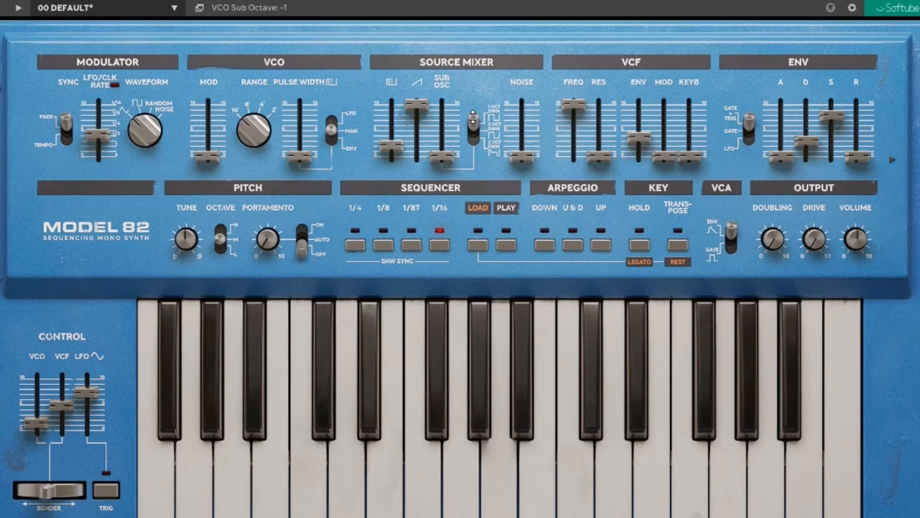
Step: Raise the sub oscillator to about 8.5 and audition its -2 and -2p octave settings before returning it to -1
drag(451, 145, 474, 126)
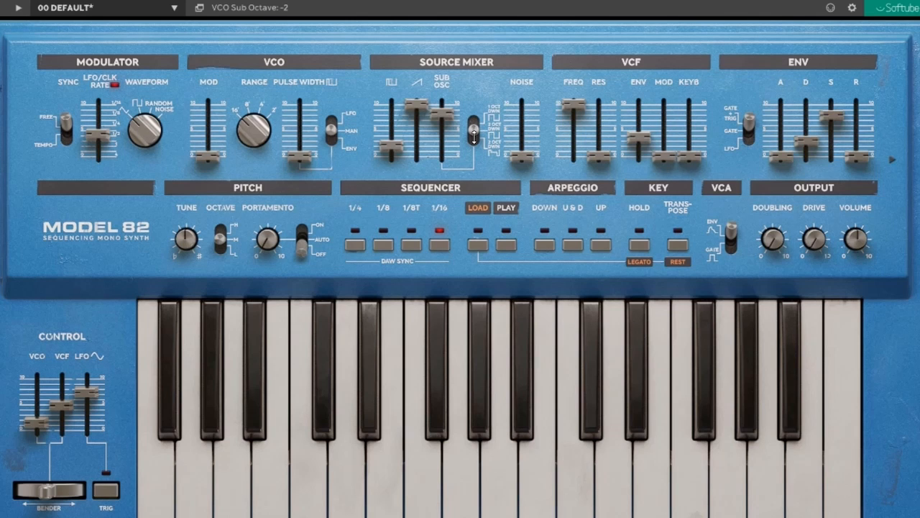
drag(474, 133, 474, 168)
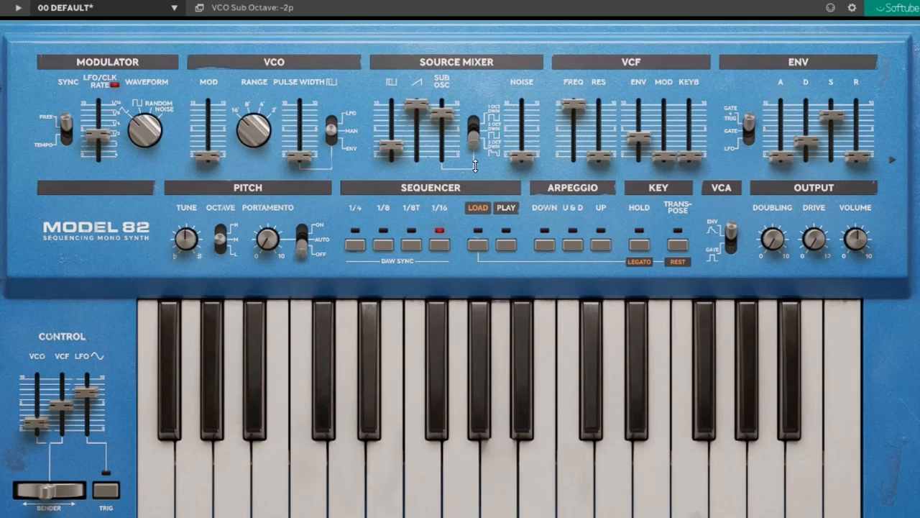
drag(471, 140, 473, 106)
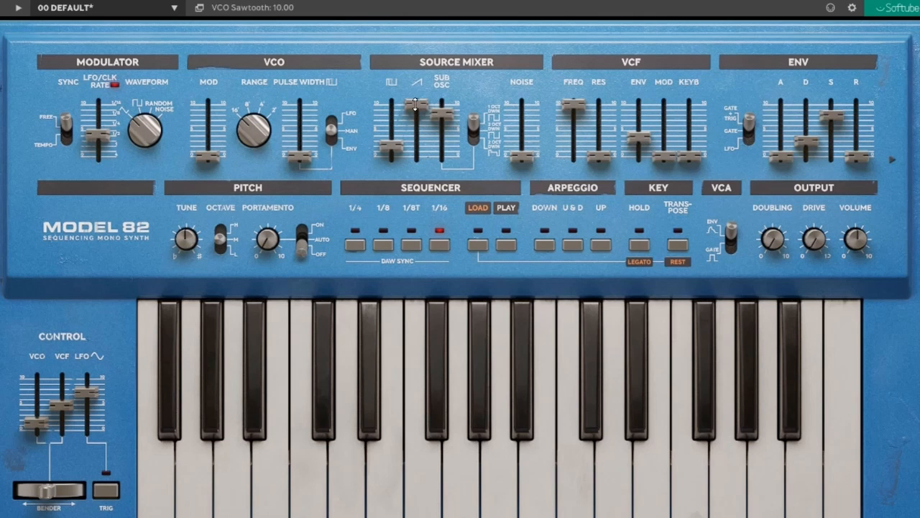
Step: Lower the square, sawtooth and sub oscillator levels in the source mixer to 0
drag(393, 143, 388, 229)
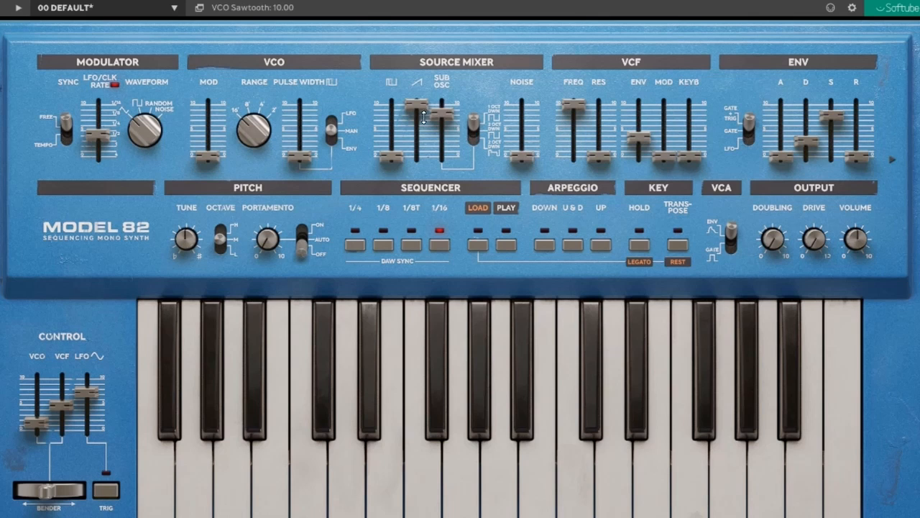
drag(415, 115, 419, 172)
drag(447, 138, 455, 198)
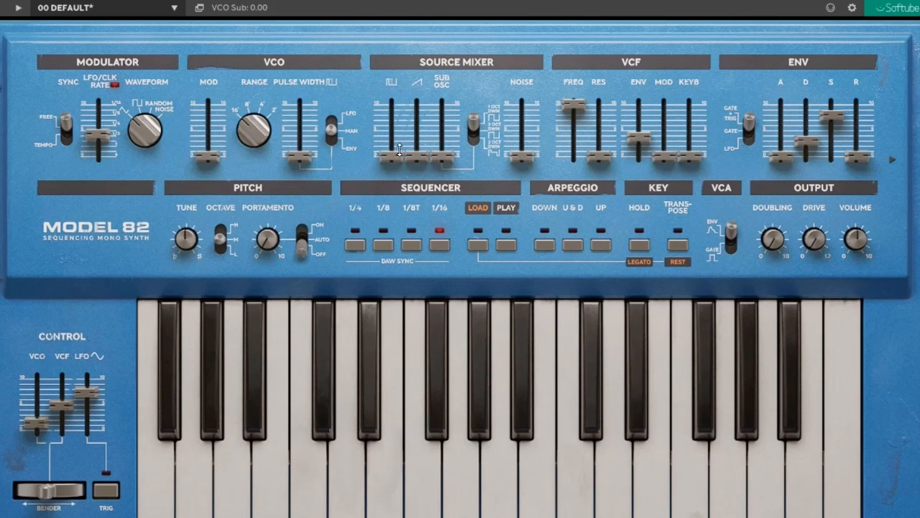
Step: Set the VCO sawtooth to 9.14 and audition the noise level, bringing it back to 0
drag(415, 156, 422, 61)
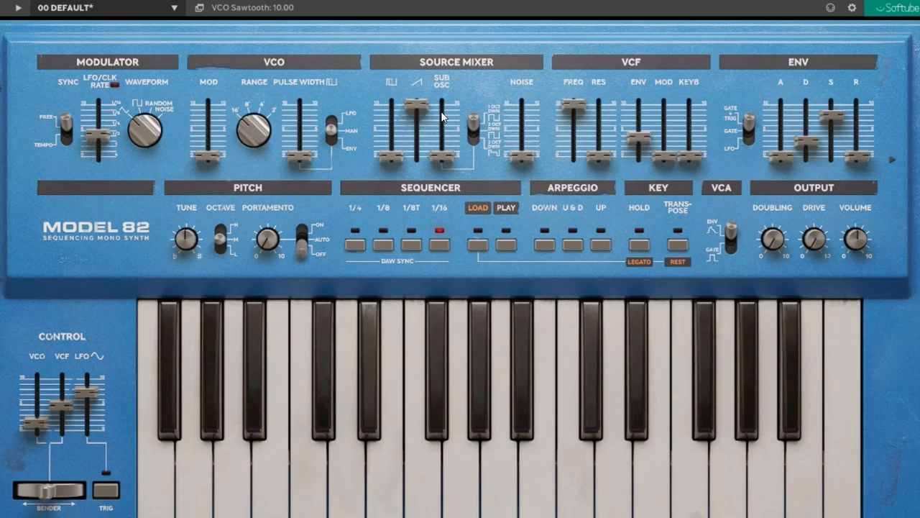
drag(417, 105, 417, 114)
drag(513, 150, 512, 171)
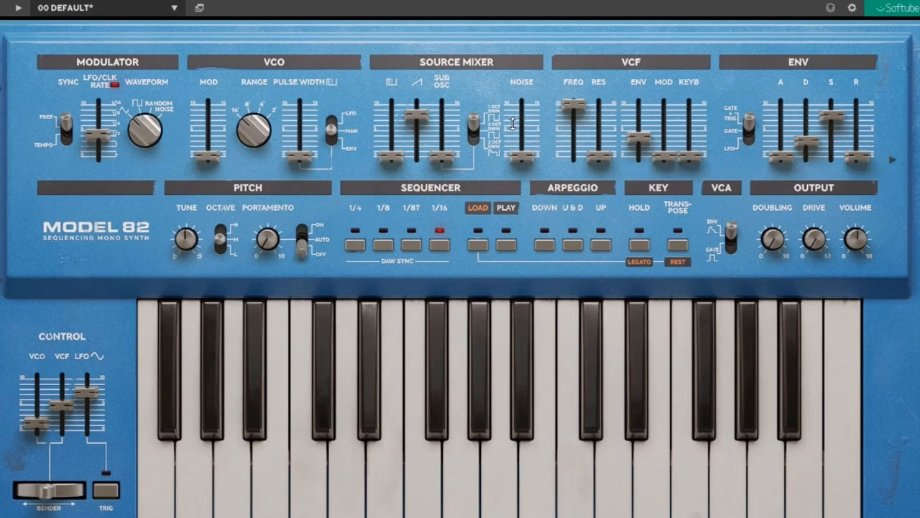
drag(414, 120, 415, 113)
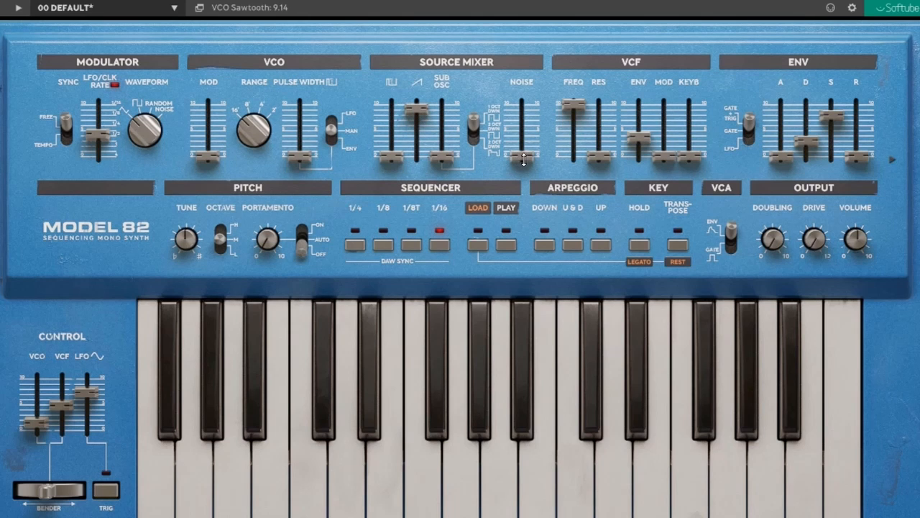
drag(523, 159, 524, 159)
mouse_move(528, 157)
mouse_down()
mouse_move(528, 130)
mouse_move(520, 158)
mouse_move(529, 122)
mouse_move(522, 162)
mouse_up()
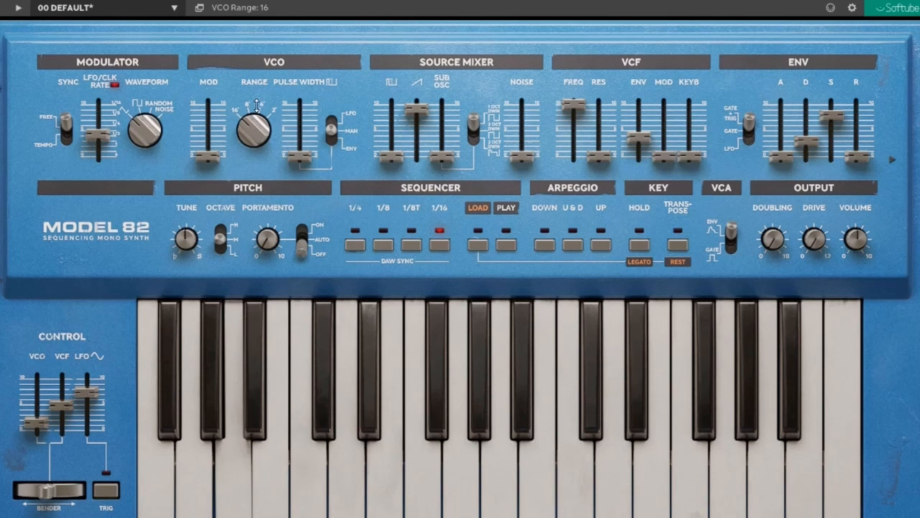
Step: Try out the VCO range and pulse width controls, returning the range to 16 and the pulse width to 0
drag(258, 124, 246, 183)
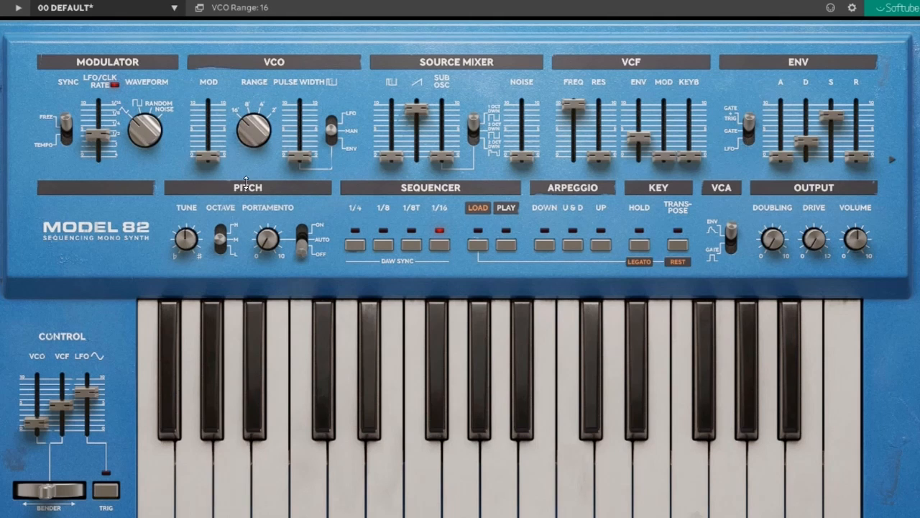
click(305, 82)
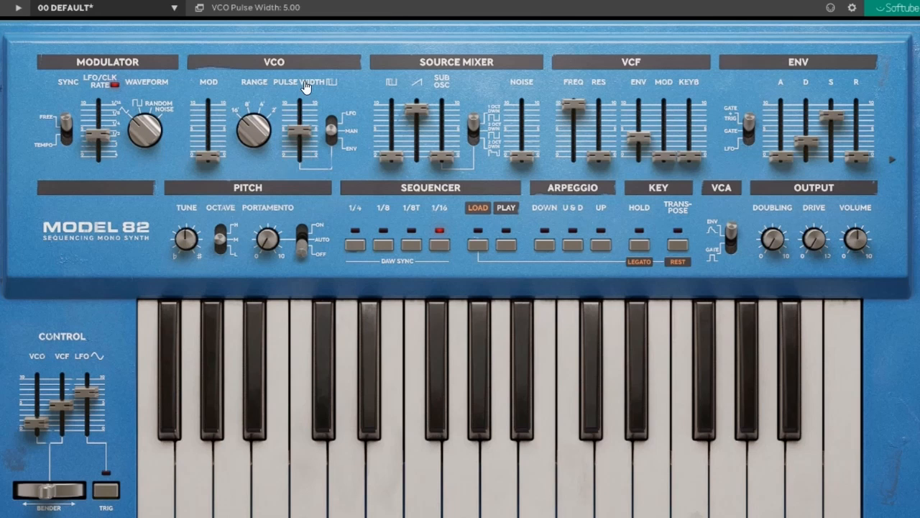
drag(301, 127, 306, 361)
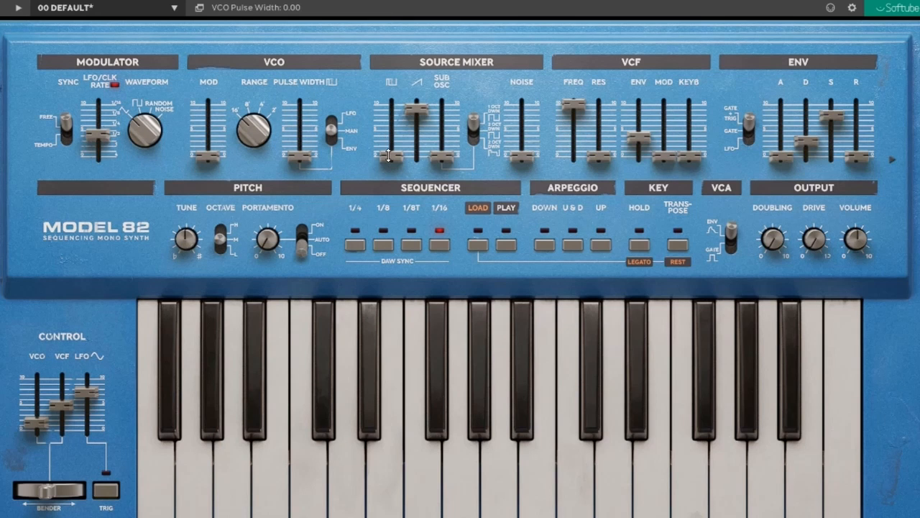
Step: Set the VCO sawtooth to 0 and the square to about 9, and sweep the pulse width manually back to 0
drag(413, 109, 409, 345)
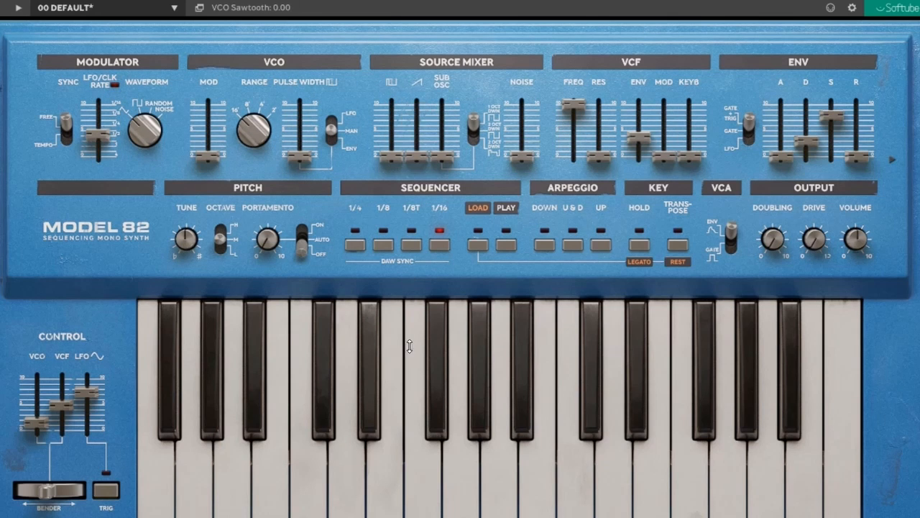
drag(391, 155, 397, 110)
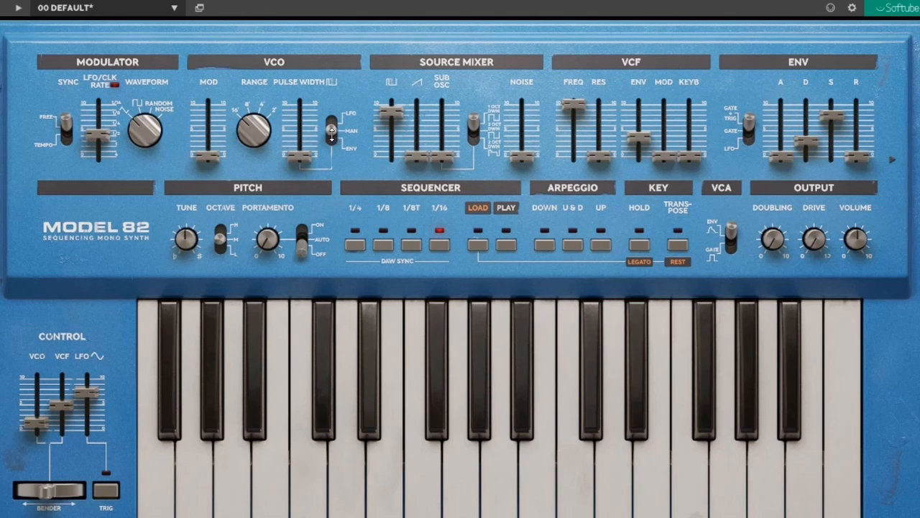
drag(304, 148, 295, 177)
Step: Switch the pulse width source to LFO and audition the pulse width modulation amount, returning it to 0
drag(333, 133, 335, 117)
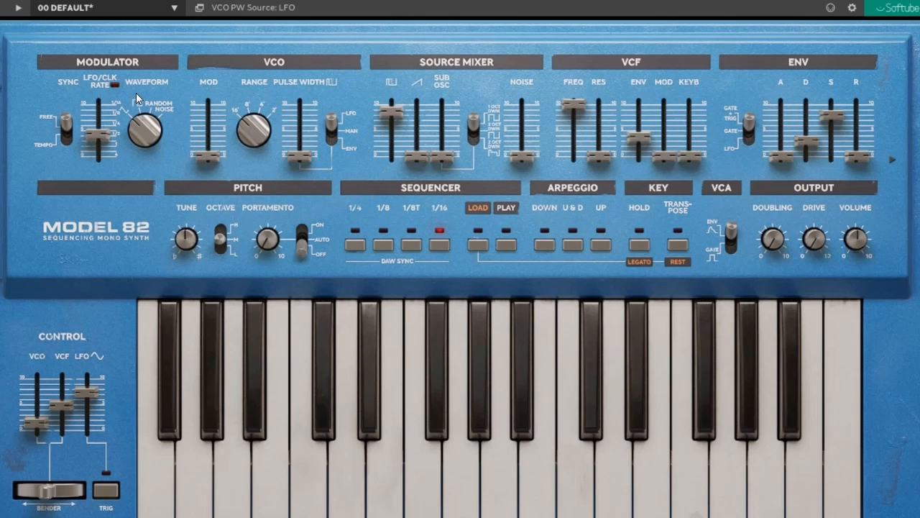
drag(310, 156, 310, 177)
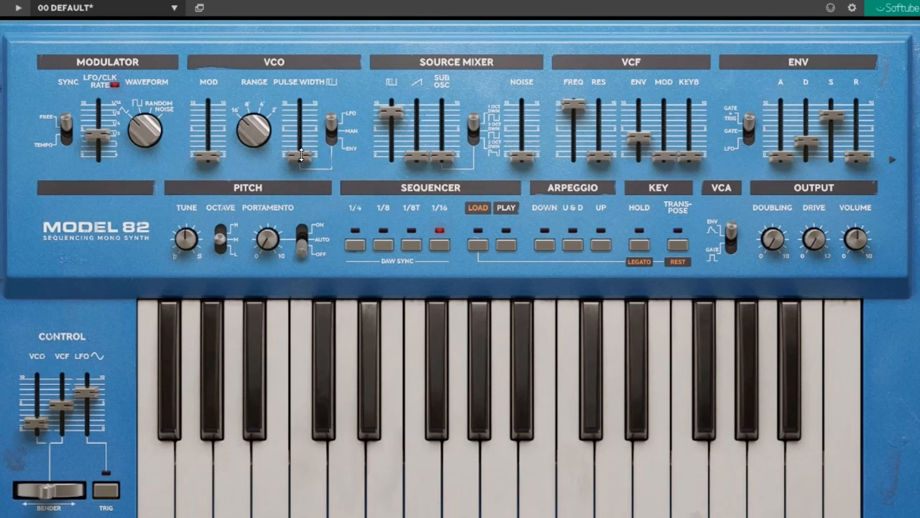
drag(301, 154, 300, 196)
Step: Switch the pulse width source to ENV with envelope sustain 0 and decay 5.21, and sweep the pulse width back to 0
drag(330, 134, 329, 152)
drag(809, 141, 827, 175)
drag(814, 123, 814, 133)
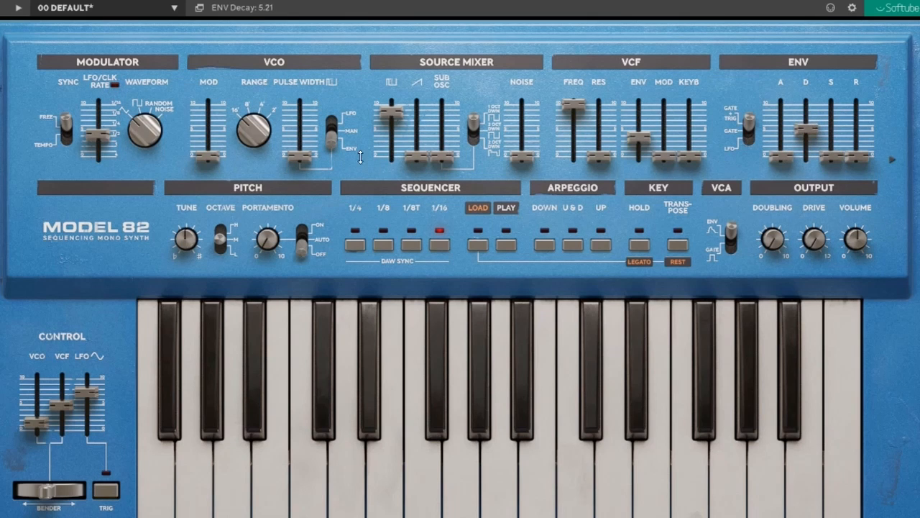
drag(304, 157, 304, 176)
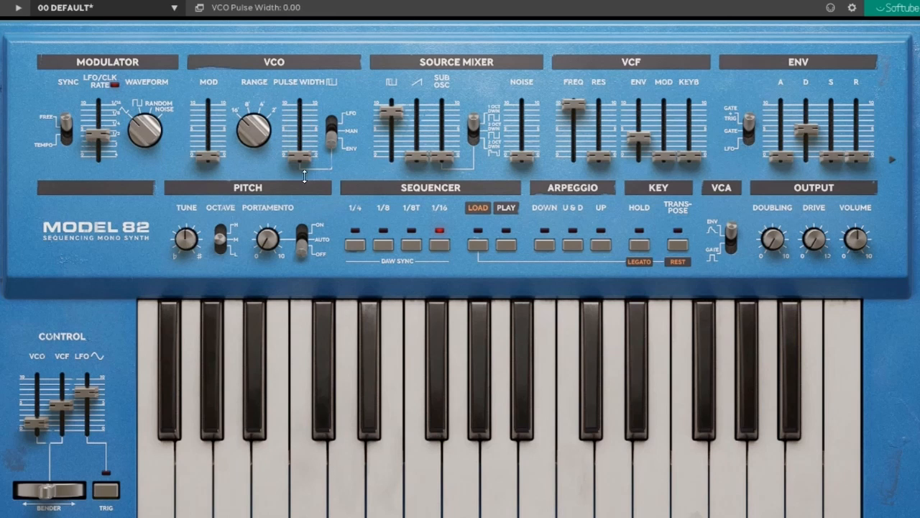
Step: Switch the pulse width source to LFO, set the pulse width to 4.07 and raise the envelope sustain to 7.86
click(397, 114)
drag(338, 140, 342, 60)
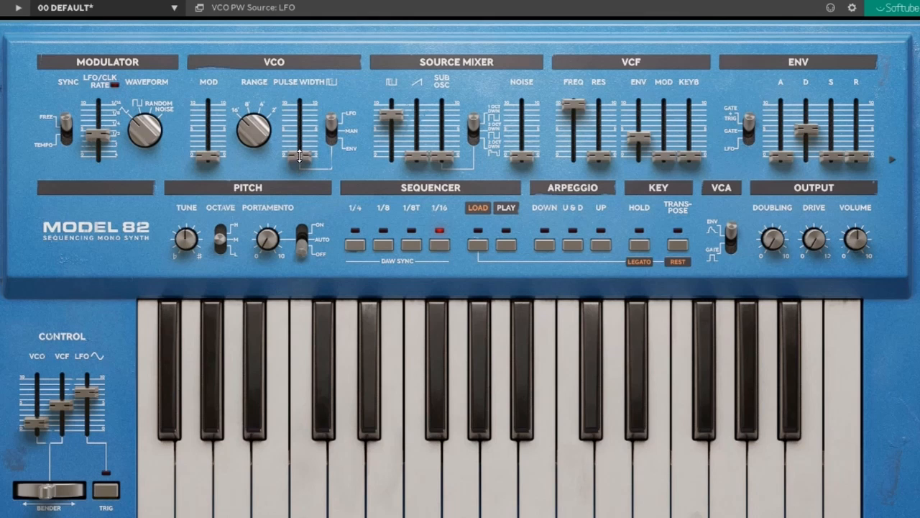
drag(300, 157, 300, 134)
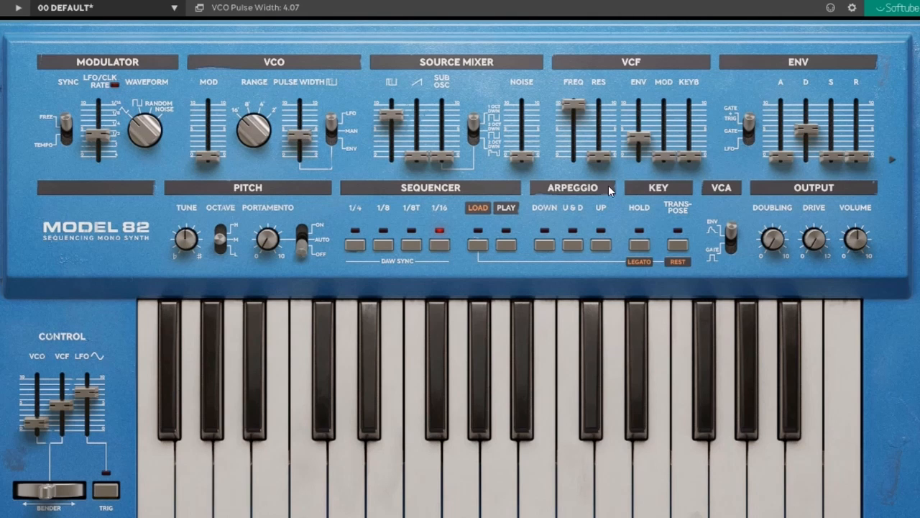
drag(831, 155, 827, 114)
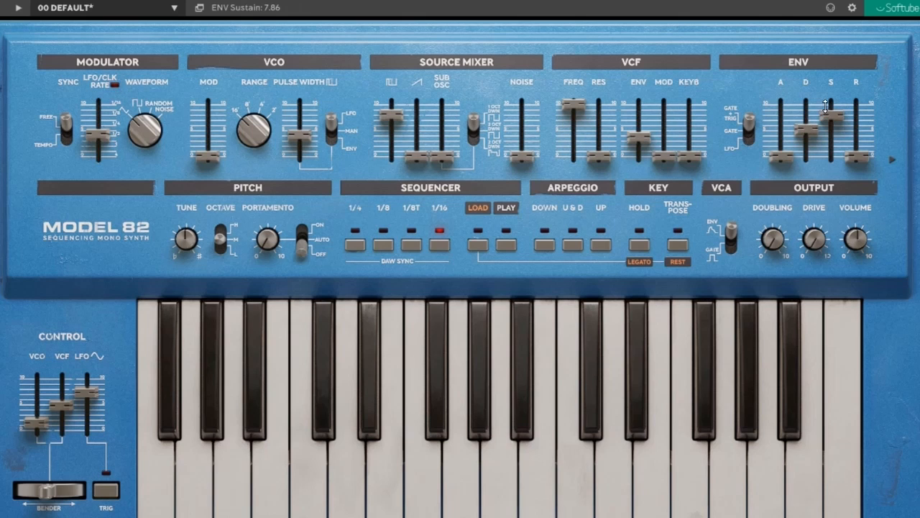
Step: Set the sub oscillator to 4.36 and try low and high pulse width and LFO rate settings, ending at rate 5.21
drag(440, 156, 441, 132)
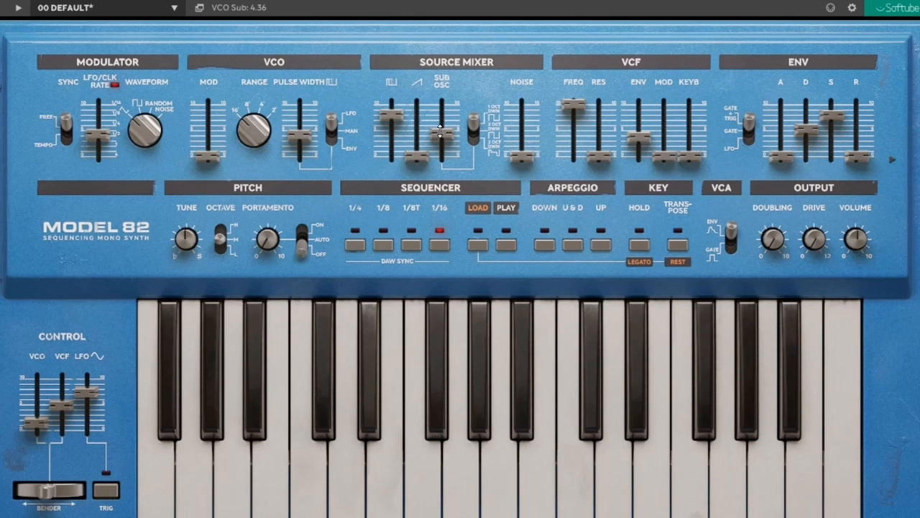
drag(291, 141, 290, 160)
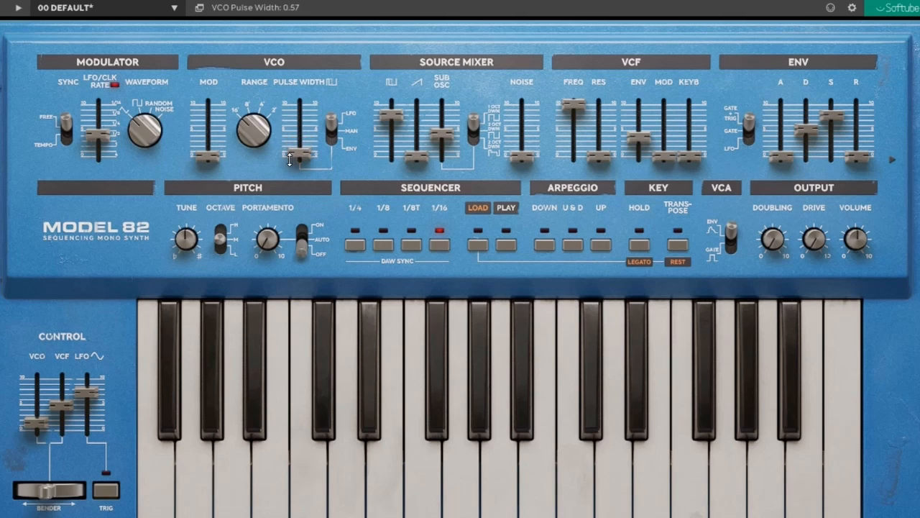
drag(98, 134, 98, 139)
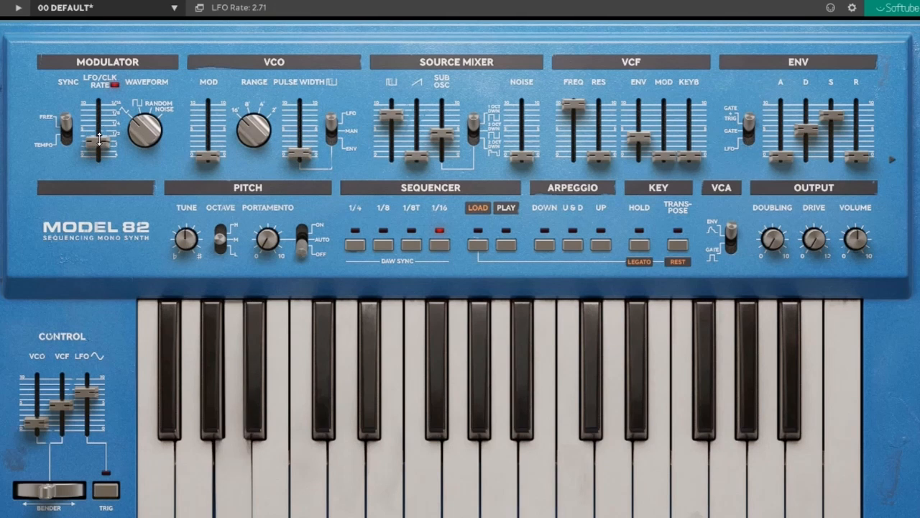
drag(99, 139, 99, 110)
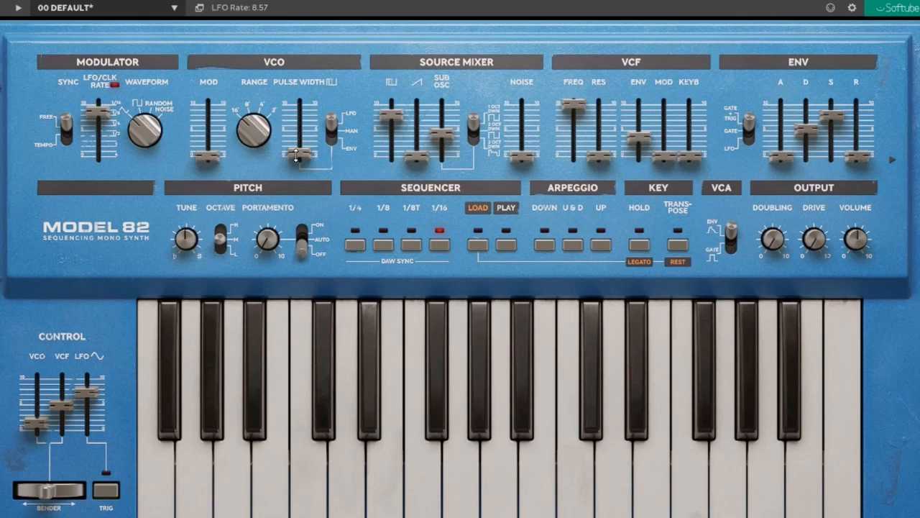
drag(295, 156, 299, 136)
drag(98, 110, 97, 130)
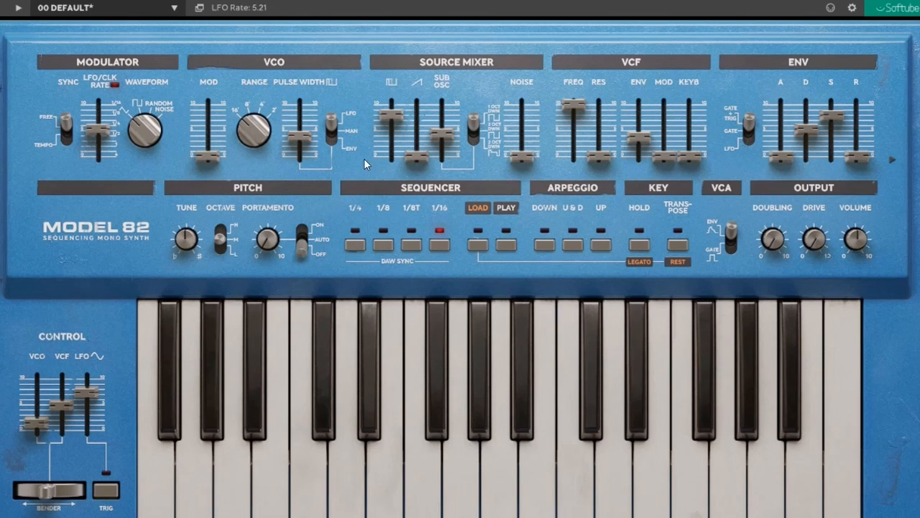
Step: Set the sub oscillator to 0 and the sawtooth to 5.14, and raise the pulse width to about 7
drag(438, 149, 419, 134)
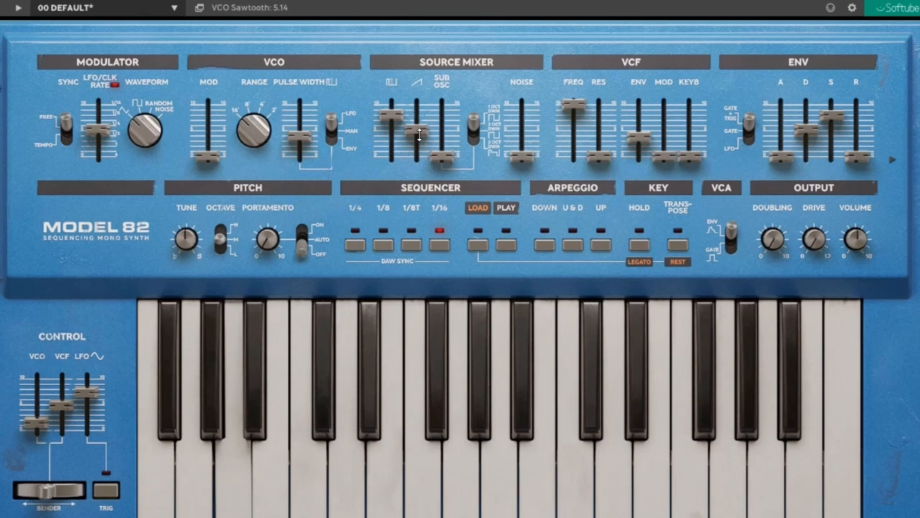
mouse_move(101, 129)
mouse_down()
mouse_move(102, 106)
mouse_move(102, 131)
mouse_up()
drag(302, 138, 310, 126)
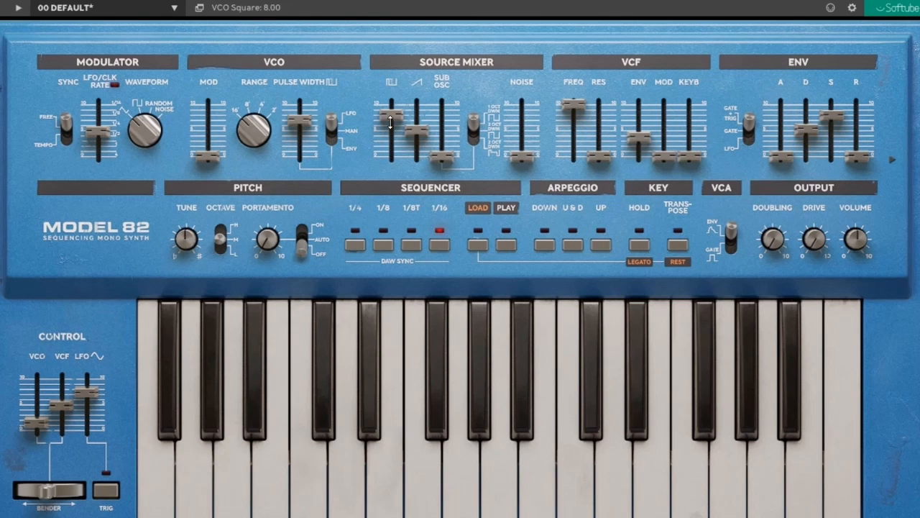
Step: Set the VCO square and sawtooth to 0, and reset the pulse width to source MAN and value 0
drag(391, 115, 392, 232)
drag(409, 137, 412, 201)
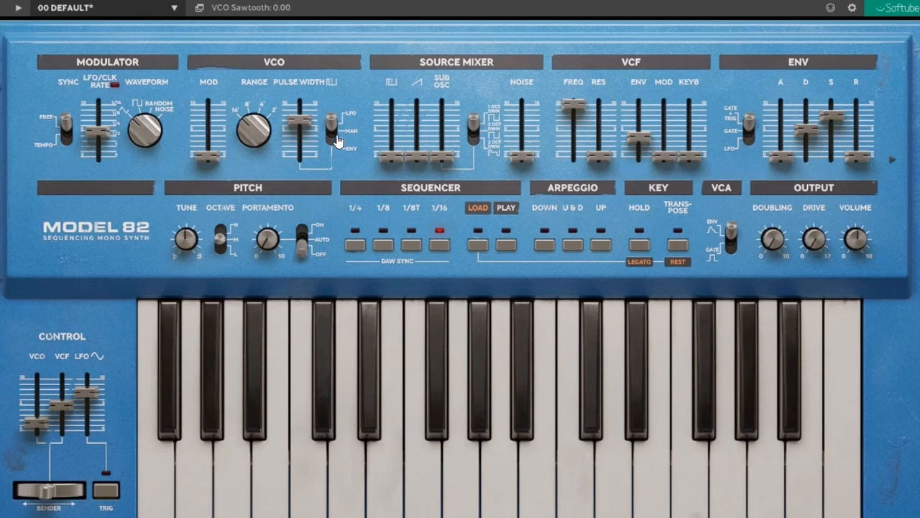
click(340, 135)
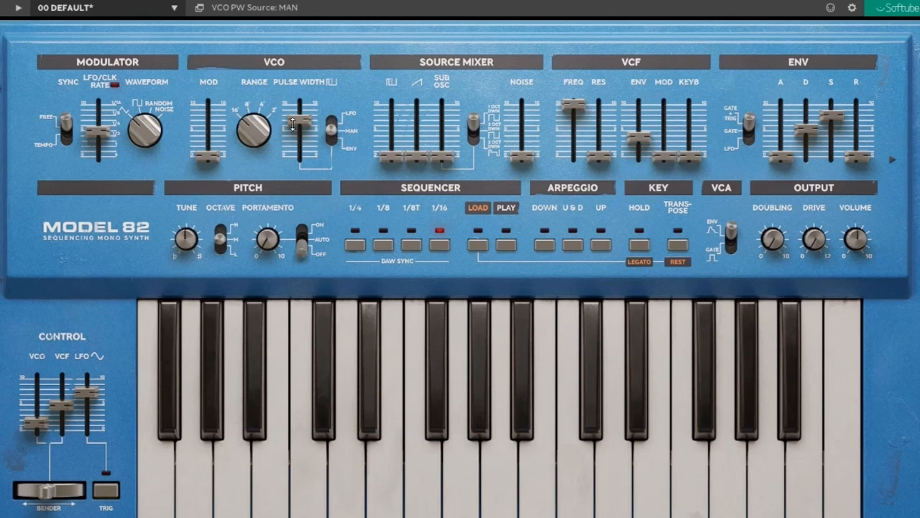
drag(299, 121, 299, 282)
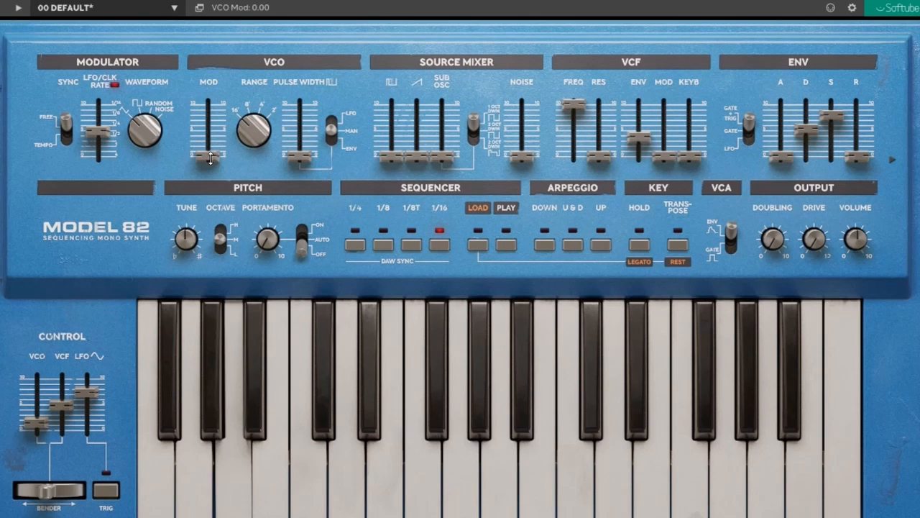
Step: Set the VCO sawtooth to 10 and raise the VCO modulation to about 5
drag(416, 155, 420, 101)
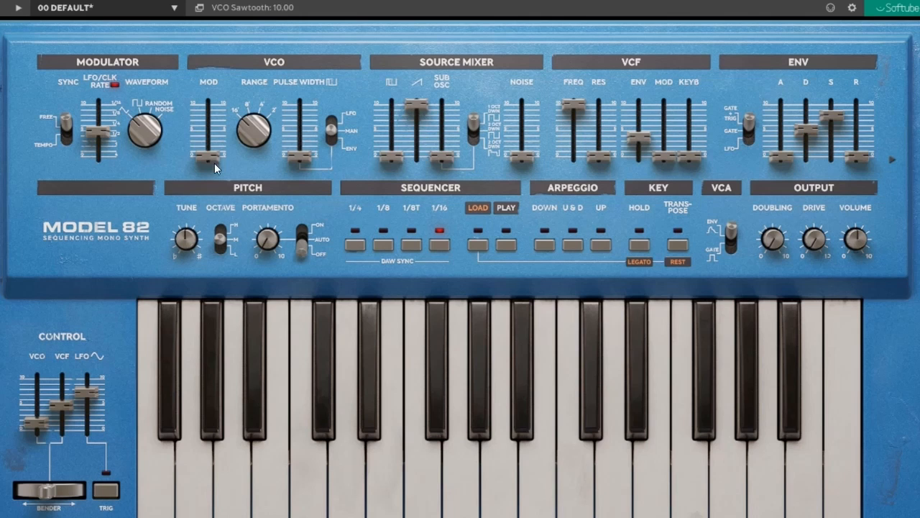
mouse_move(210, 155)
mouse_down()
mouse_move(213, 128)
mouse_move(209, 161)
mouse_up()
drag(205, 156, 205, 131)
Step: Try the SQR and RND LFO waveforms and sweep the VCO modulation between 8.86 and 0.29, ending at 3.14
drag(137, 134, 146, 72)
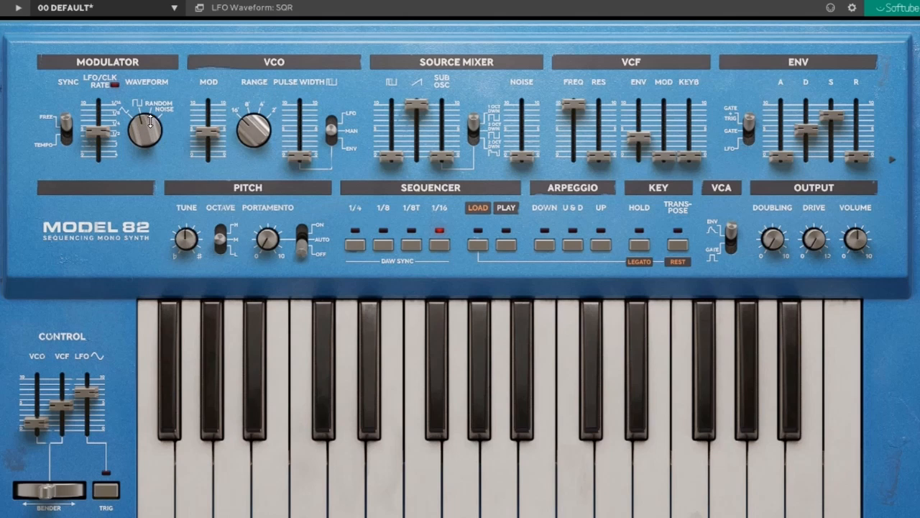
drag(151, 116, 155, 81)
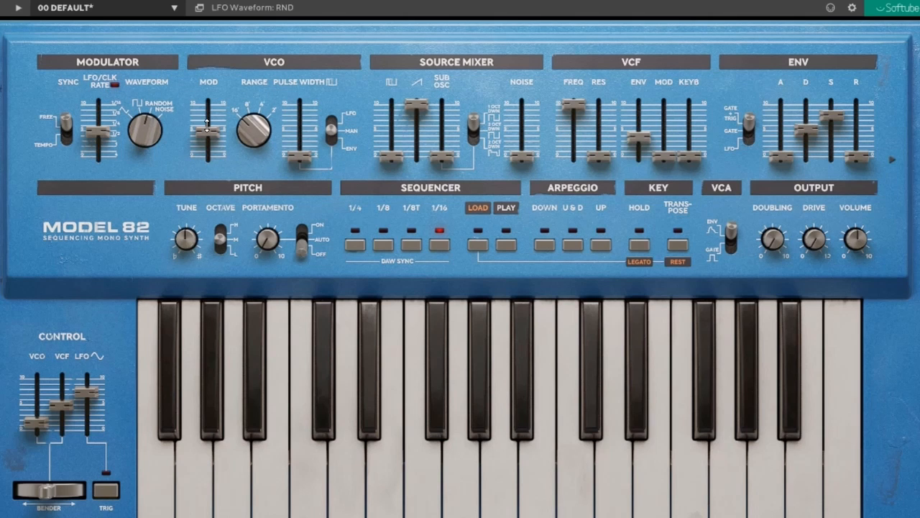
drag(207, 125, 207, 102)
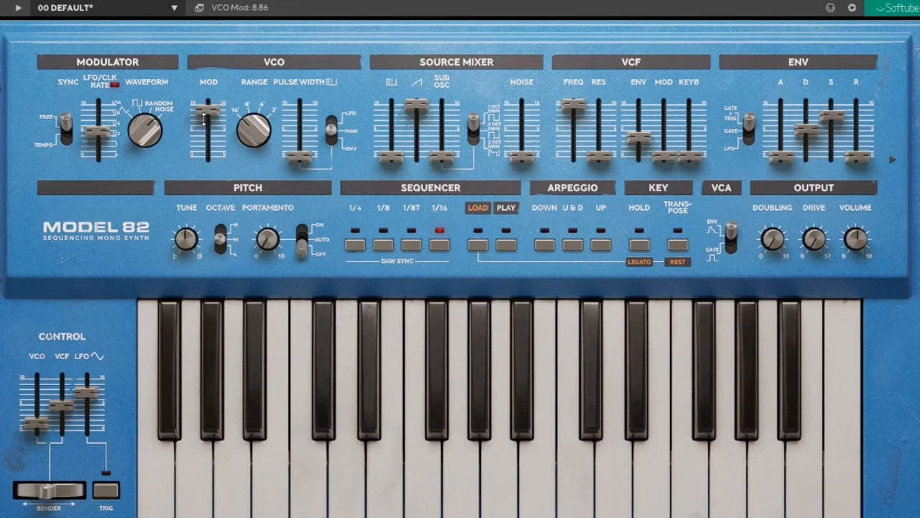
drag(207, 106, 196, 161)
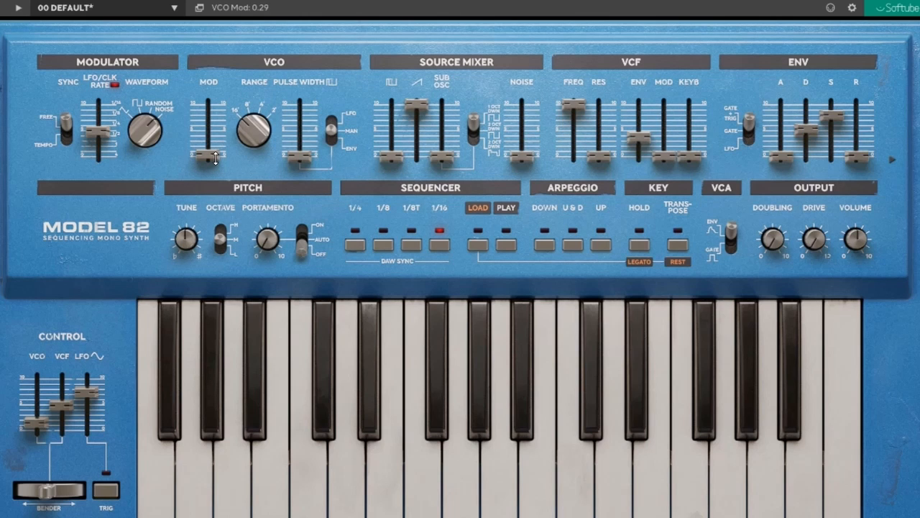
drag(215, 158, 222, 139)
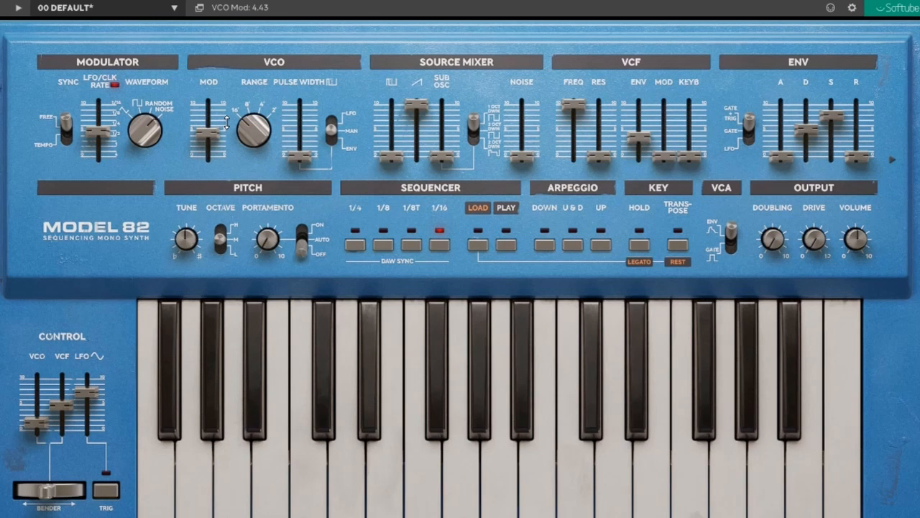
drag(210, 131, 208, 138)
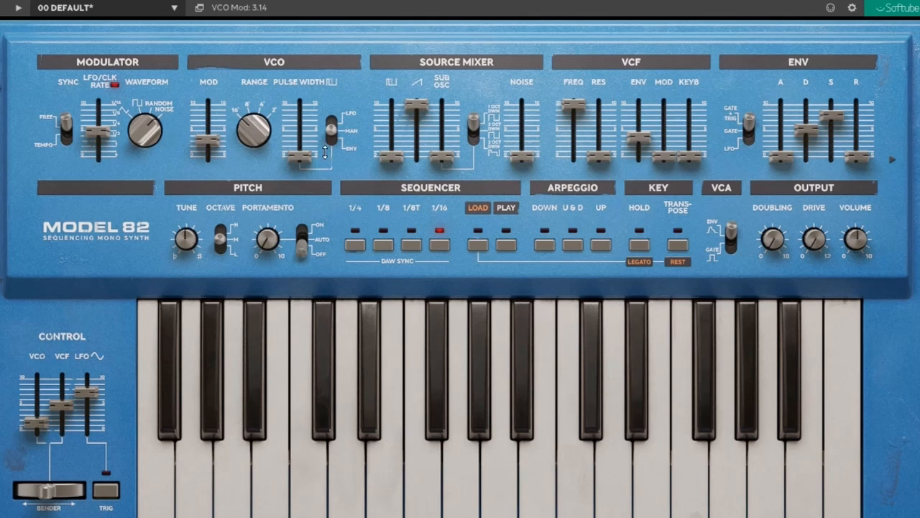
Step: Switch the pulse width source to LFO with pulse width 3.64 and raise the VCO square to about 5
drag(333, 130, 332, 97)
drag(293, 161, 297, 144)
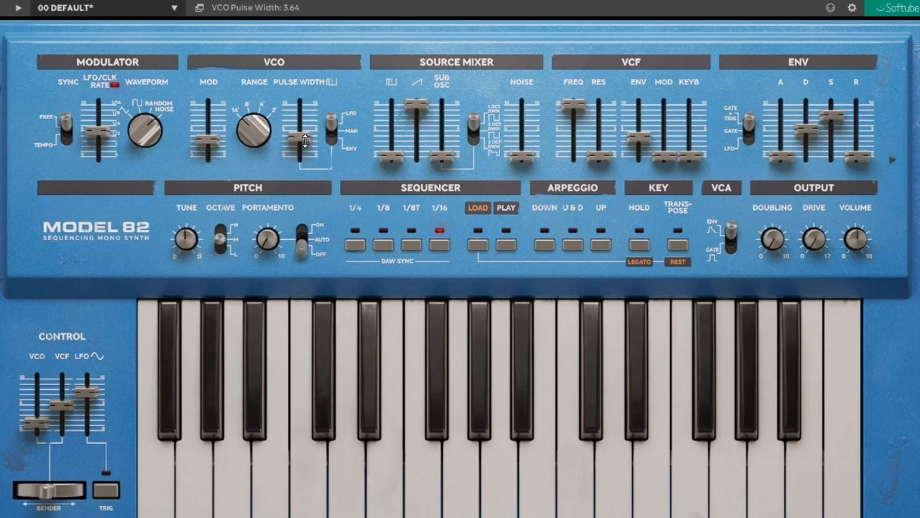
drag(391, 159, 391, 126)
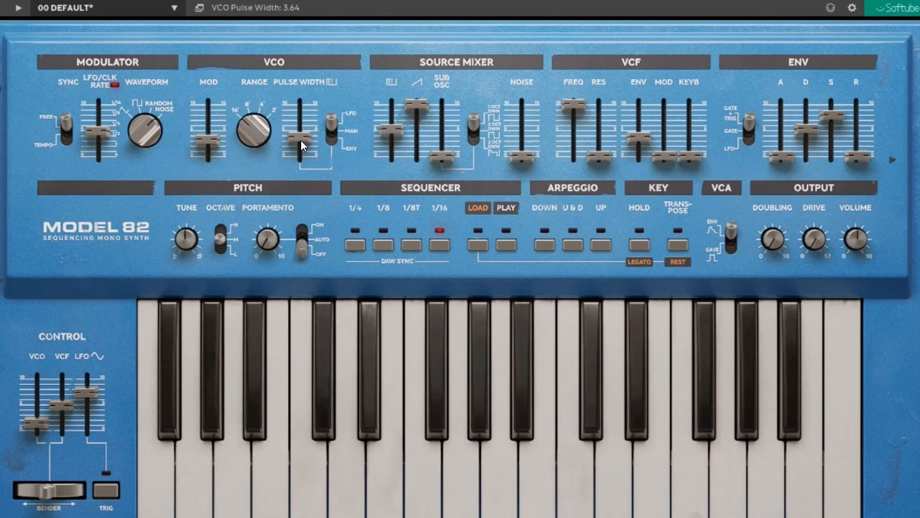
Step: Reset the pulse width to 0 with source MAN, and set the square to 0 and the sawtooth to 8.07
drag(302, 144, 301, 173)
click(330, 140)
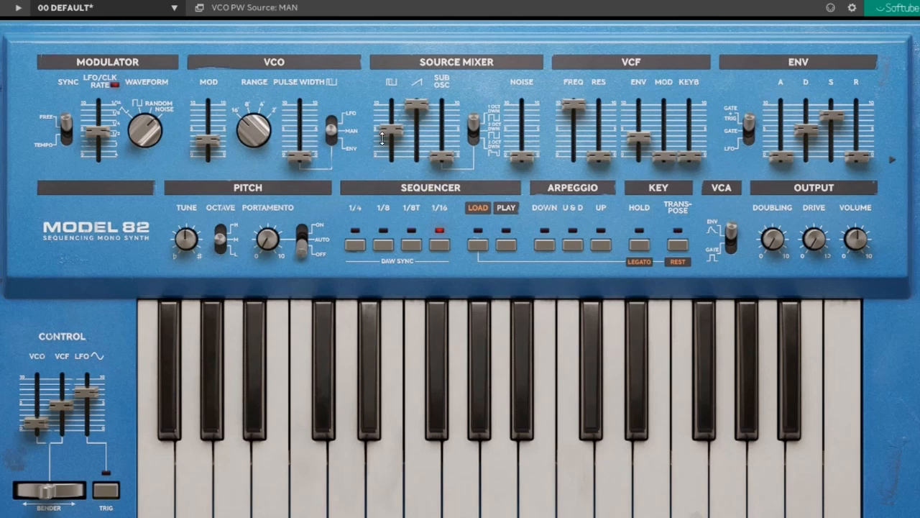
drag(382, 138, 410, 186)
drag(417, 106, 415, 124)
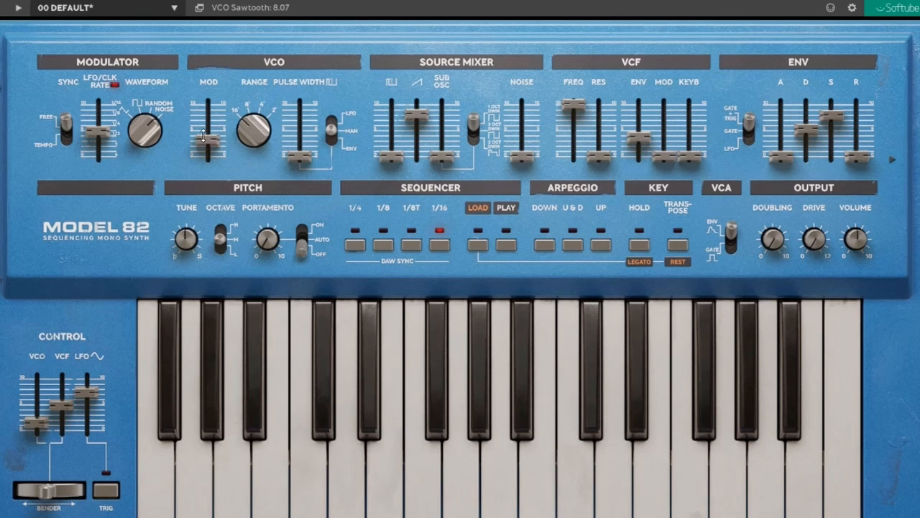
Step: Set the LFO waveform to TRI and the LFO rate to 10, and switch the LFO sync to TEMPO
drag(136, 143, 134, 253)
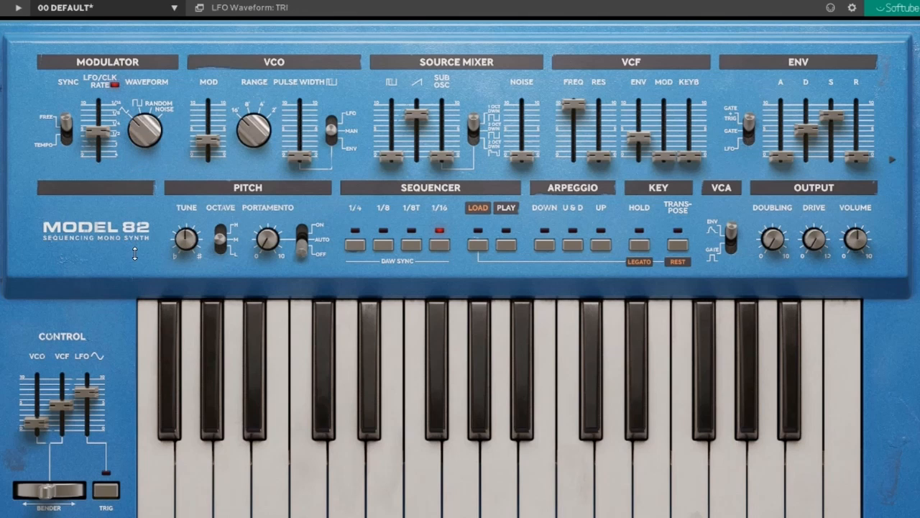
drag(98, 130, 116, 39)
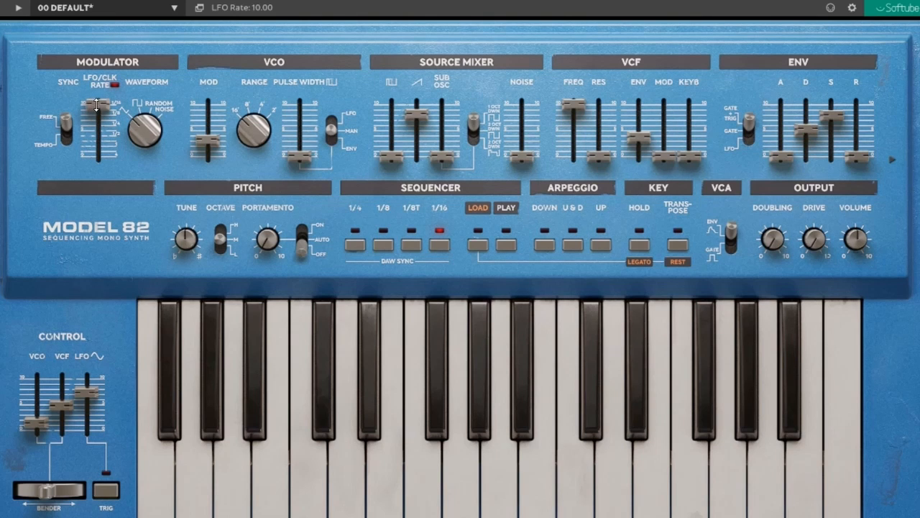
click(68, 135)
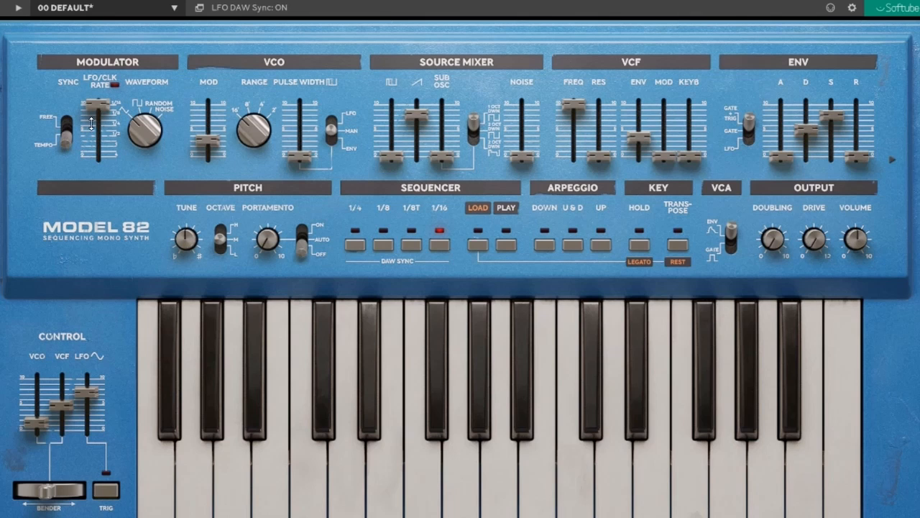
mouse_move(99, 114)
mouse_down()
mouse_move(99, 135)
mouse_move(101, 113)
mouse_up()
Step: Audition the NOISE LFO waveform at VCO modulation 4.79, then set the sawtooth and modulation to 0 and the square to about 7
drag(140, 109, 140, 90)
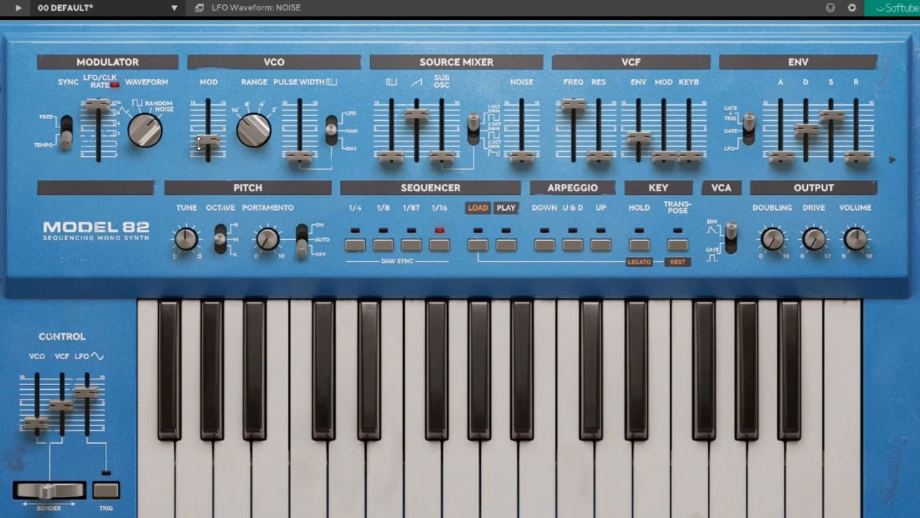
drag(205, 141, 234, 145)
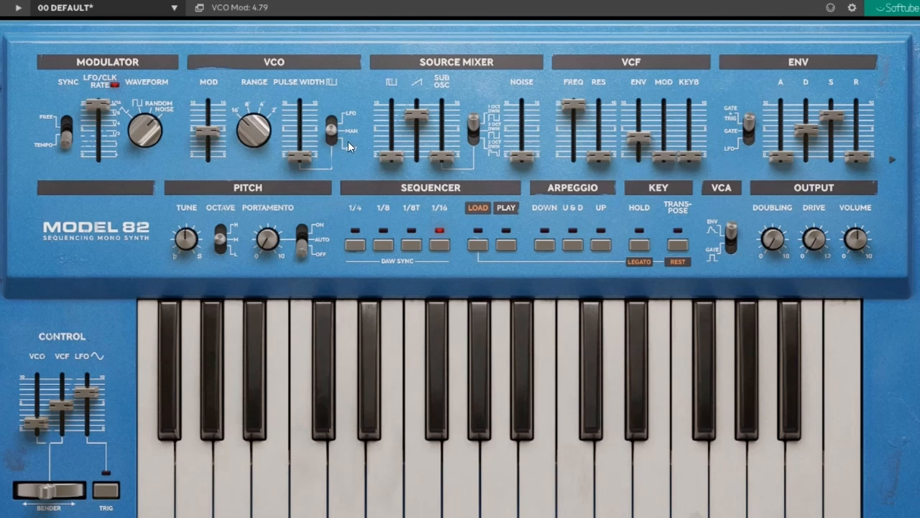
drag(419, 109, 391, 122)
drag(216, 133, 215, 164)
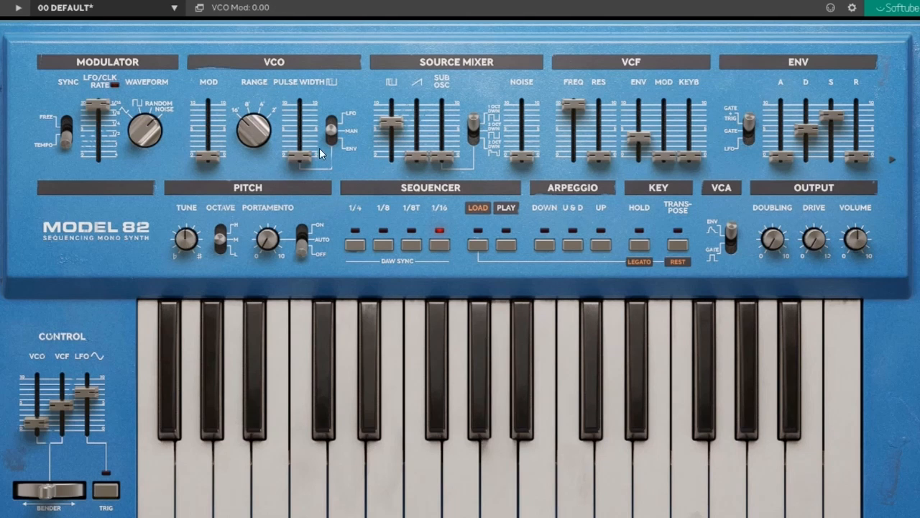
Step: Audition LFO pulse width modulation at 5.71 with sync FREE and LFO rate about 5, returning the pulse width to 0
click(331, 119)
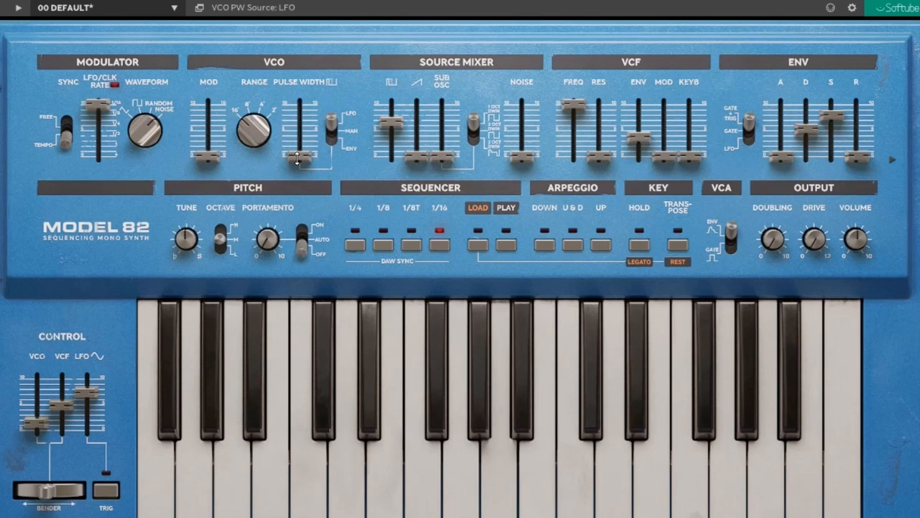
drag(297, 156, 297, 126)
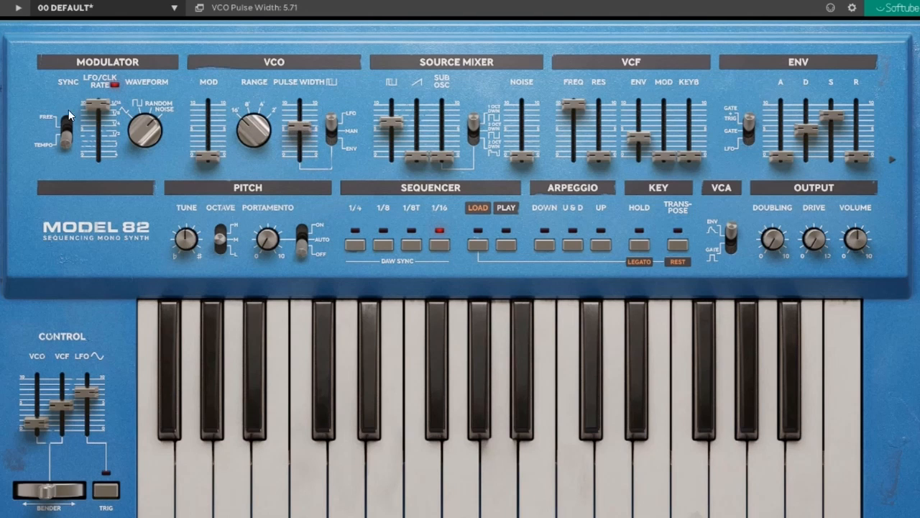
click(64, 132)
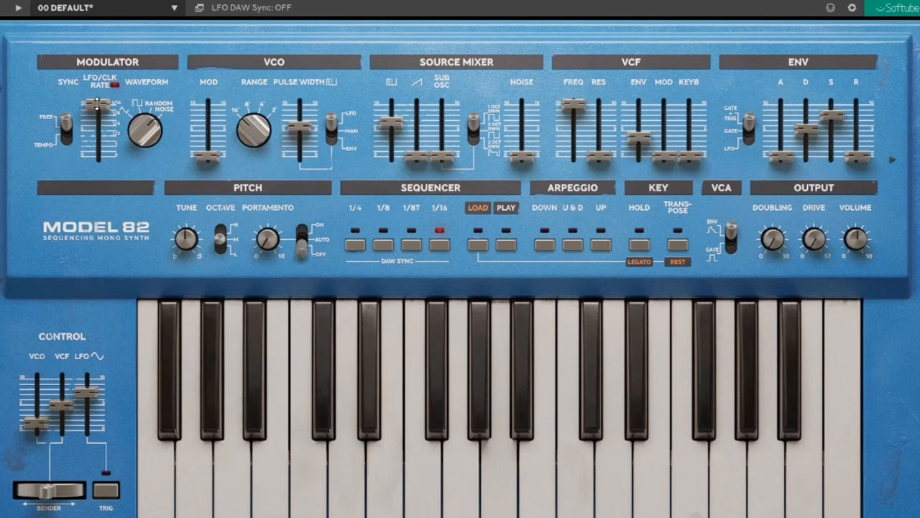
drag(97, 103, 98, 132)
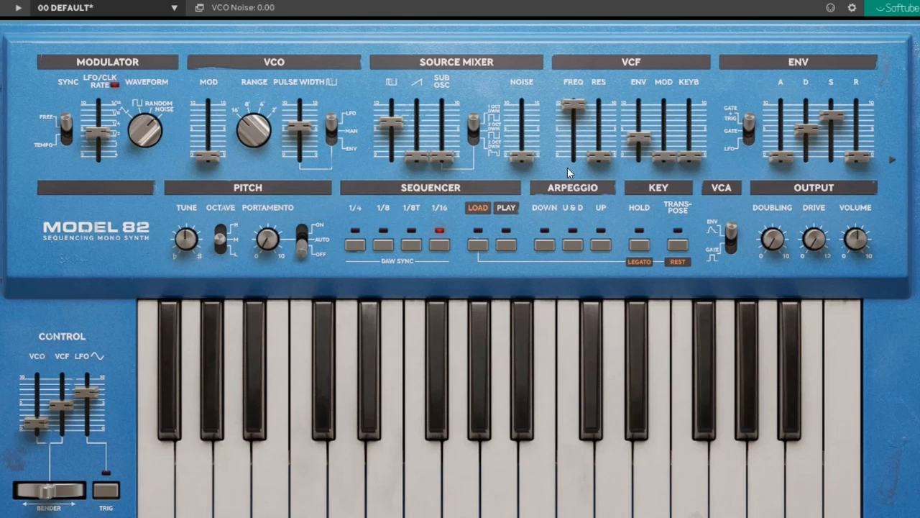
mouse_move(209, 156)
mouse_down()
mouse_move(217, 137)
mouse_move(210, 159)
mouse_up()
drag(297, 129, 297, 158)
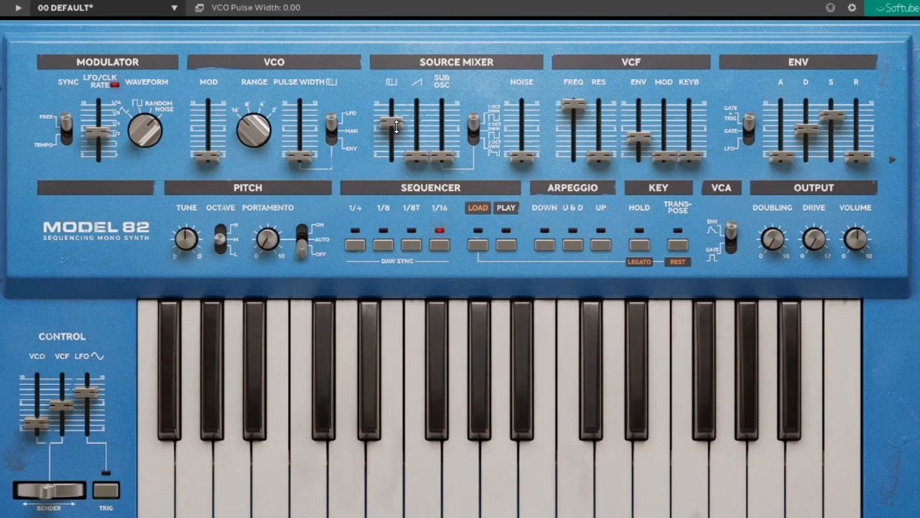
Step: Switch the source mix to the sawtooth alone at 7.71, then sweep the VCF frequency with resonance at 8.57 and return resonance to 0
drag(396, 126, 432, 92)
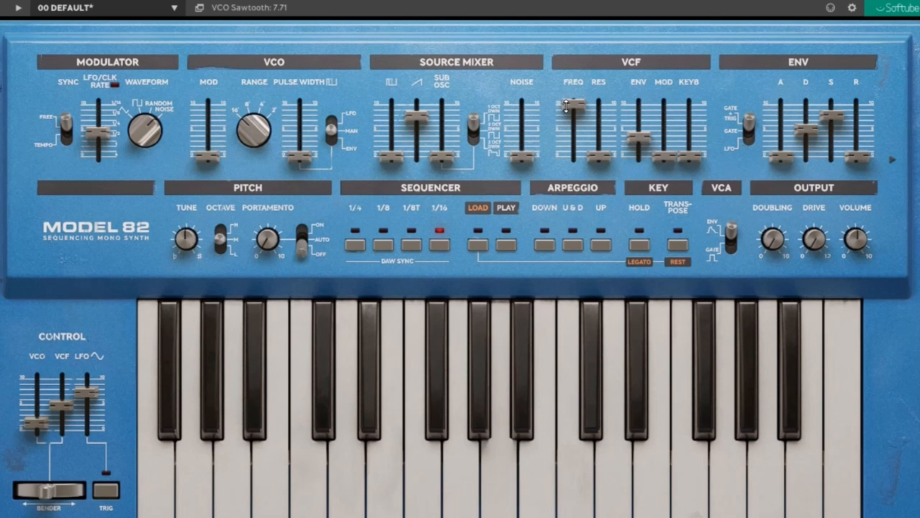
drag(573, 105, 603, 107)
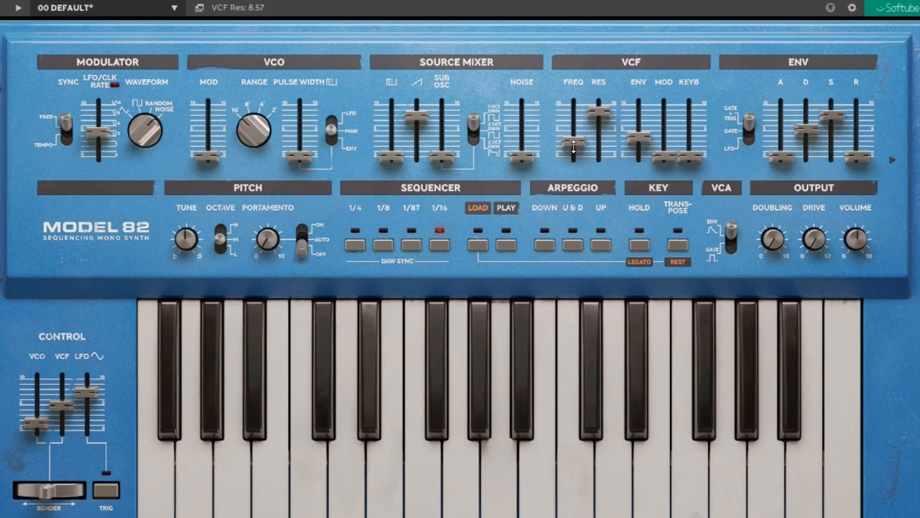
drag(573, 150, 579, 126)
drag(574, 139, 578, 335)
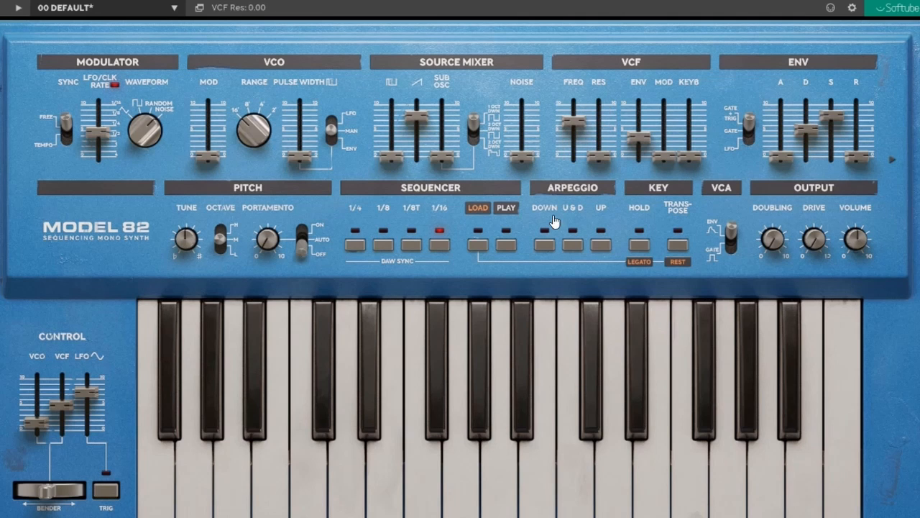
Step: Open the VCF frequency almost fully, set the VCF envelope amount to 0, and set ENV decay to 3.71 with sustain about 1
drag(579, 120, 579, 107)
drag(638, 137, 638, 158)
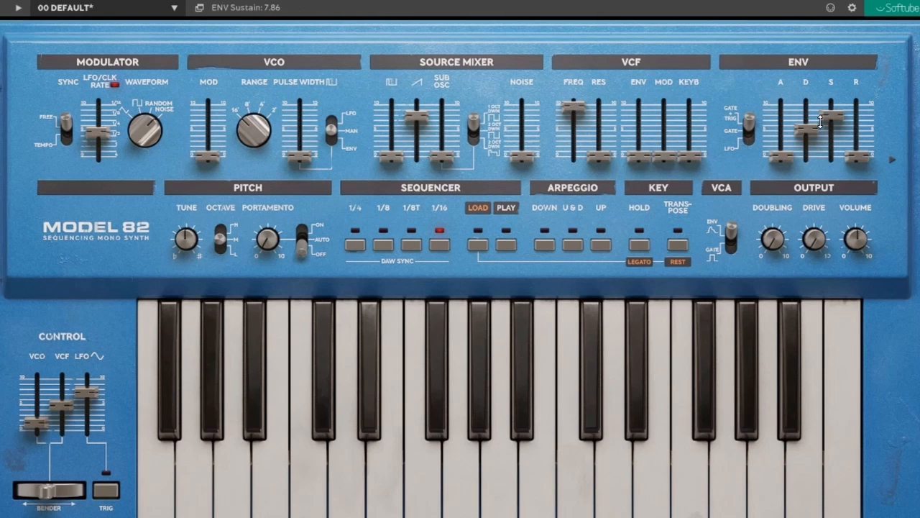
drag(832, 119, 809, 143)
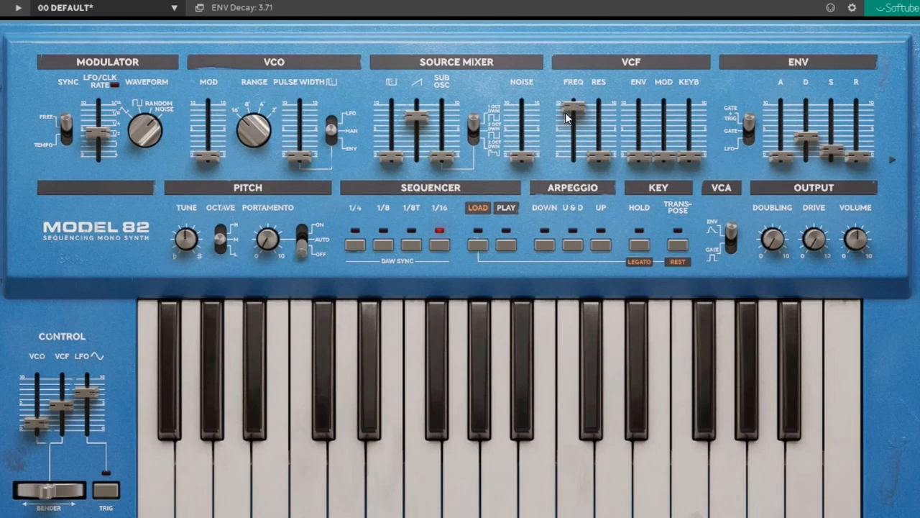
Step: Set the VCF frequency to about 5, VCF envelope amount to 9.79, resonance to about 4 and ENV decay to 2.36
mouse_move(572, 112)
mouse_down()
mouse_move(578, 143)
mouse_move(575, 129)
mouse_up()
drag(639, 155, 647, 110)
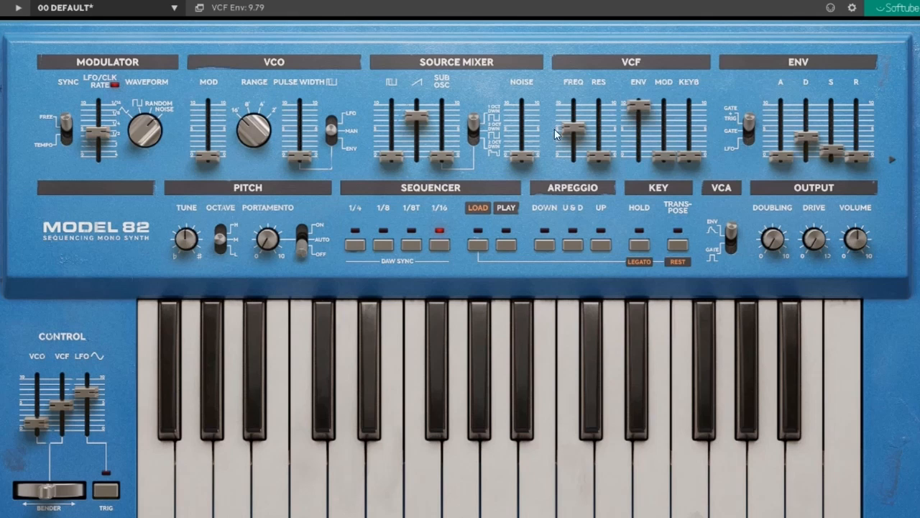
drag(599, 154, 606, 133)
drag(797, 136, 796, 145)
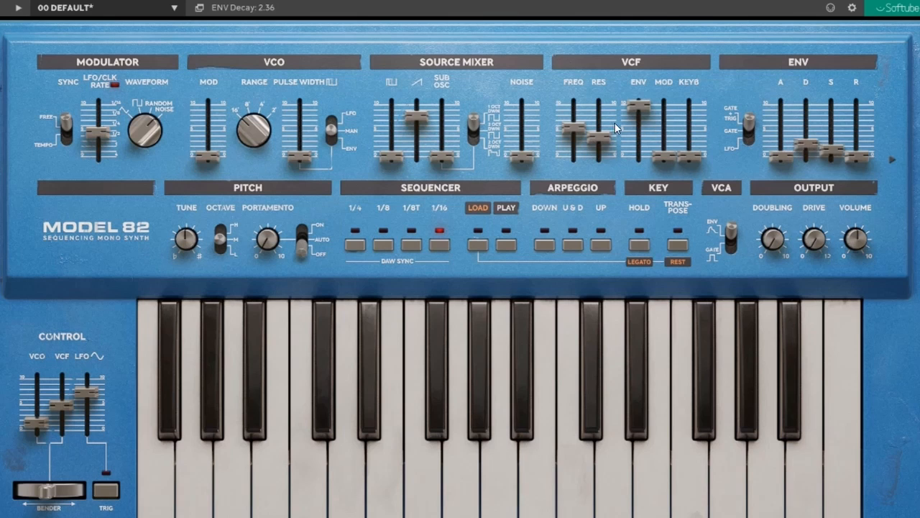
Step: Set the VCF envelope amount to 0, ENV sustain to 9.79 and VCF modulation to 5.29
drag(633, 106, 633, 157)
drag(823, 150, 823, 106)
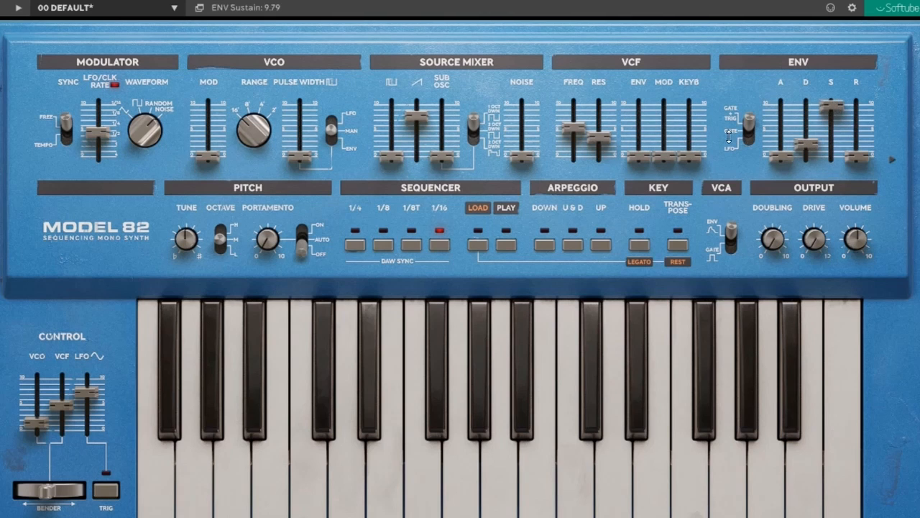
drag(664, 155, 663, 130)
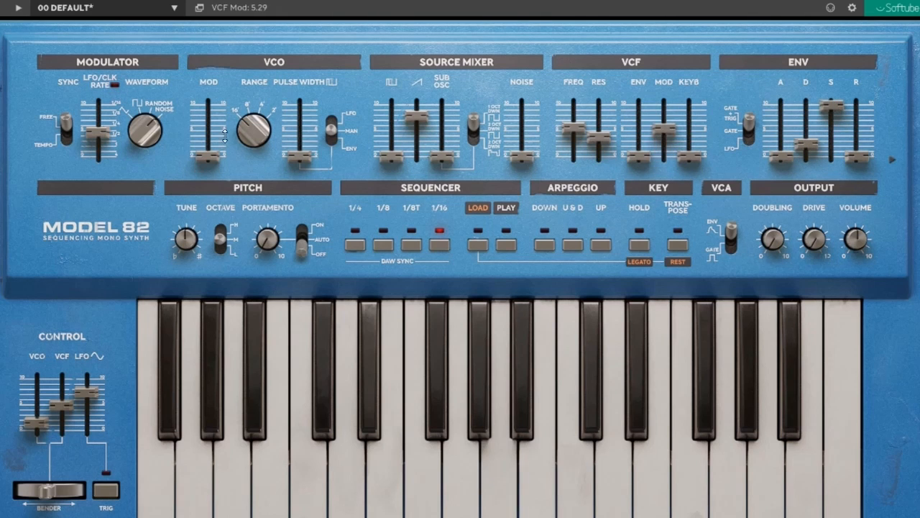
Step: Set the VCF frequency to 8.36 and audition the SQR LFO waveform on the filter, returning to TRI
drag(573, 128, 573, 112)
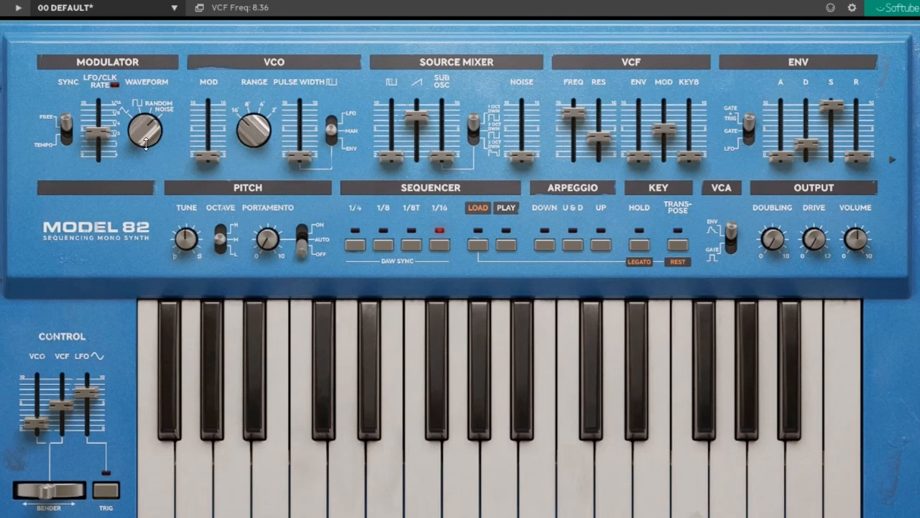
drag(145, 143, 148, 213)
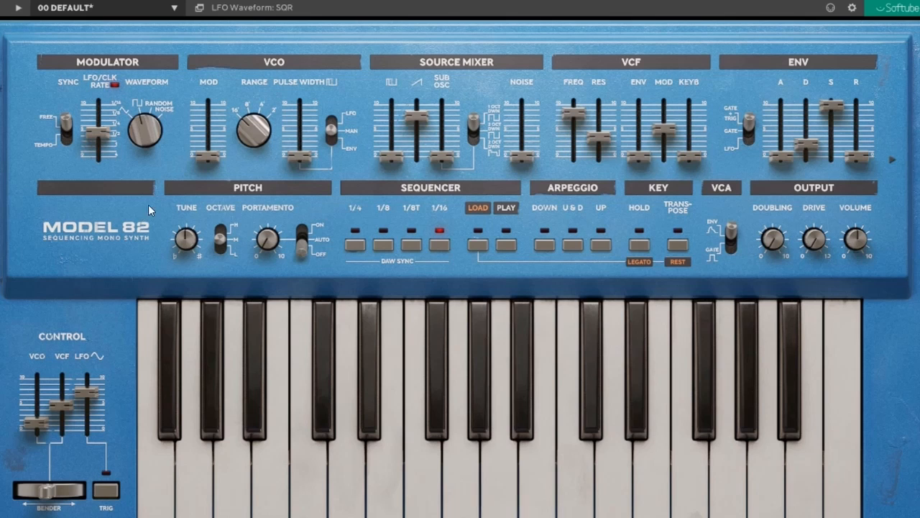
drag(146, 127, 141, 156)
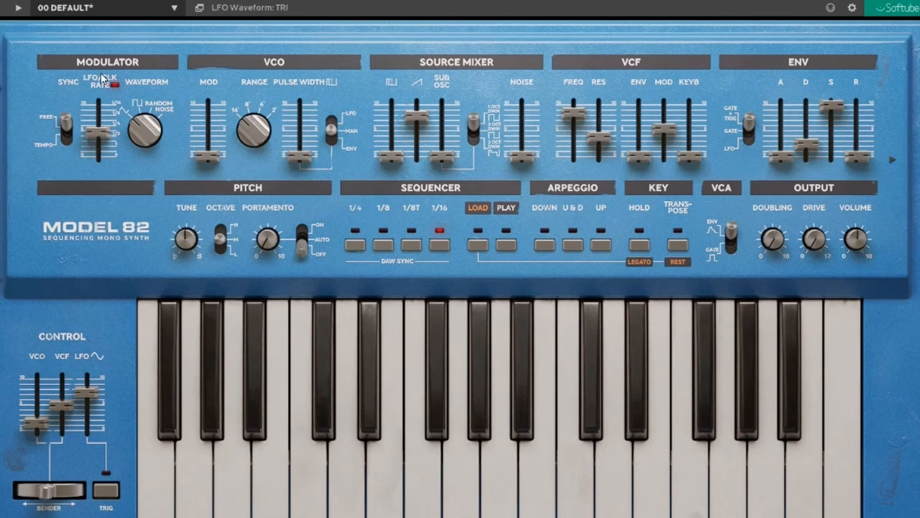
Step: Set VCF modulation to 2.43, frequency to 4.14 and envelope amount to 7.57, with ENV decay about 6 and sustain about 3.5
drag(661, 144, 640, 139)
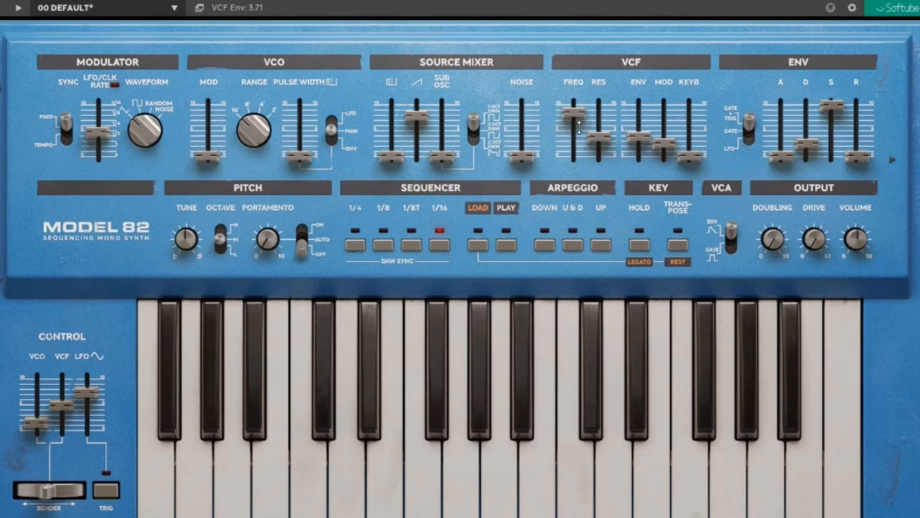
drag(575, 115, 579, 146)
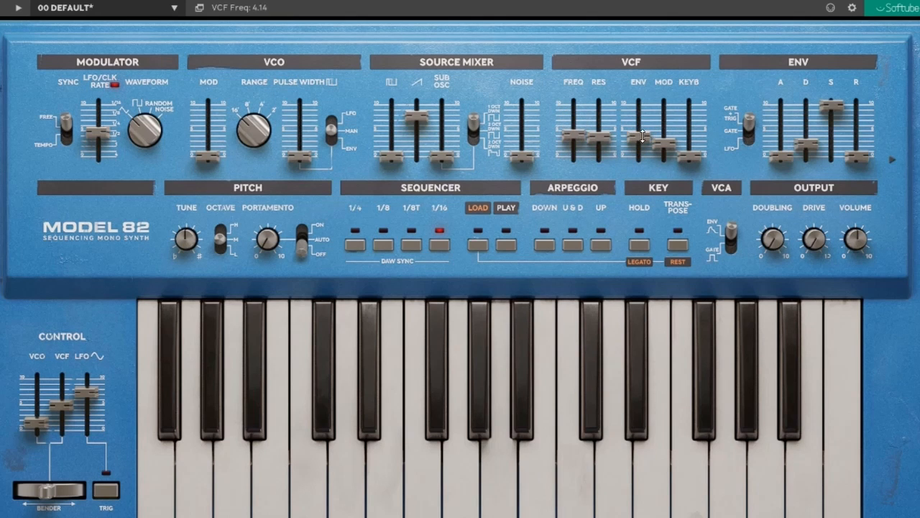
drag(641, 137, 647, 115)
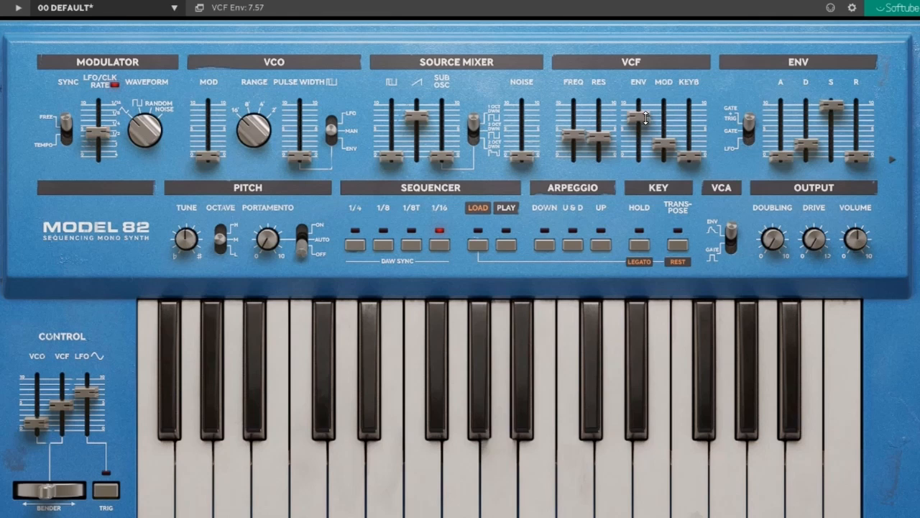
drag(832, 105, 812, 127)
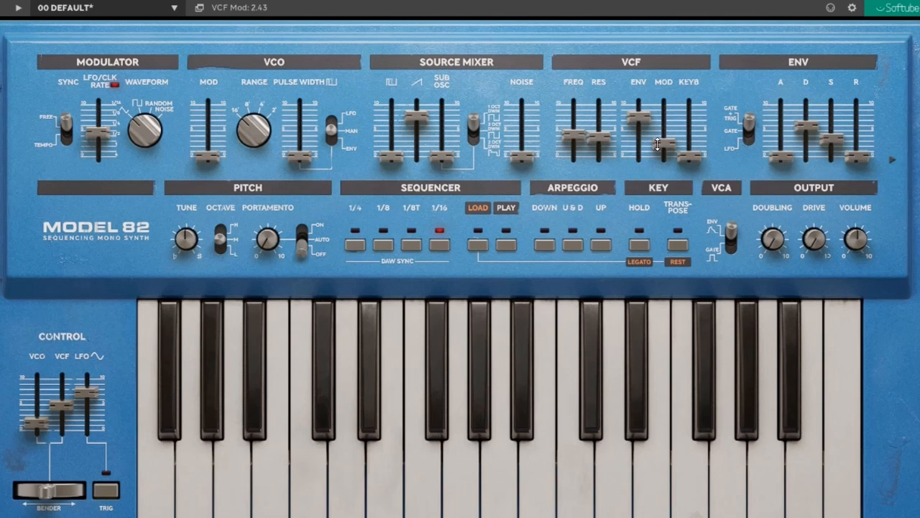
Step: Set VCF envelope and modulation to 0 and frequency to 5.21, then audition keyboard tracking at 10 and return it to 0
drag(639, 119, 660, 160)
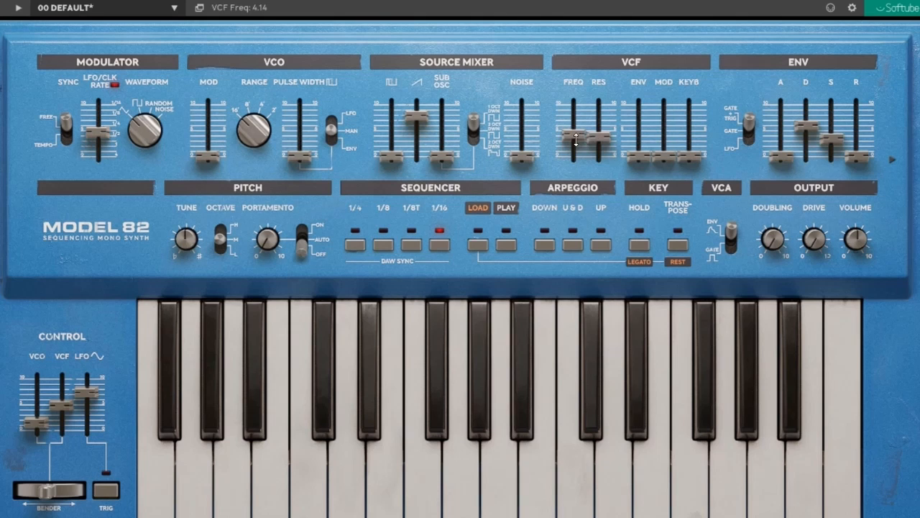
drag(575, 140, 576, 135)
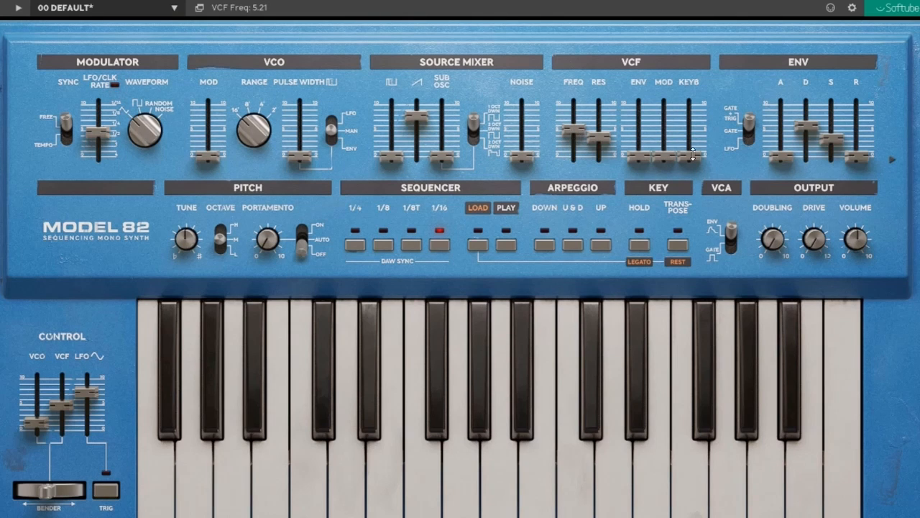
drag(692, 154, 686, 38)
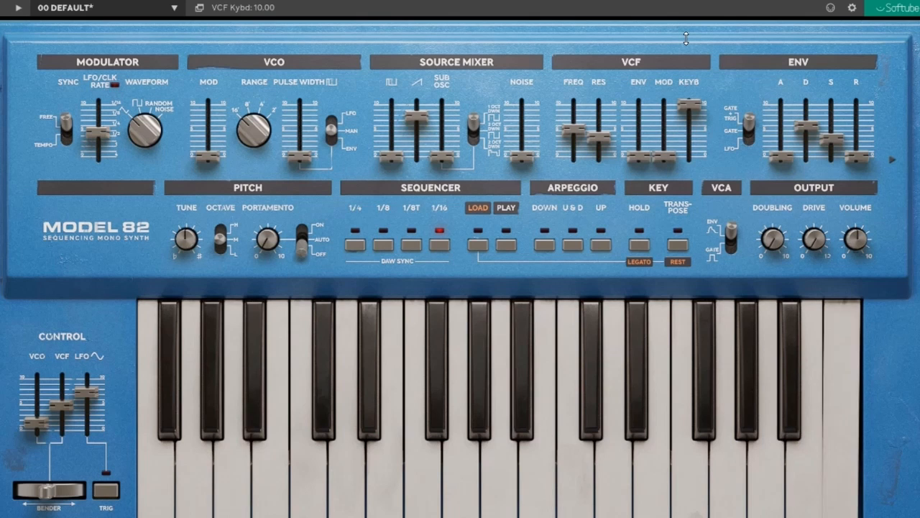
drag(694, 124, 682, 160)
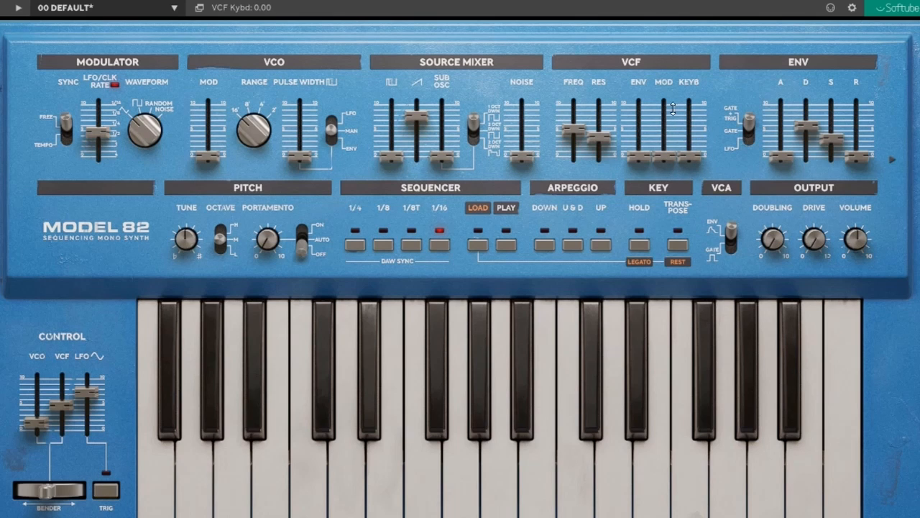
Step: Set VCF resonance to 0 and frequency to 9.86, then shape the envelope with sustain at 0 and decay about 2.4
drag(586, 137, 591, 178)
drag(582, 131, 574, 104)
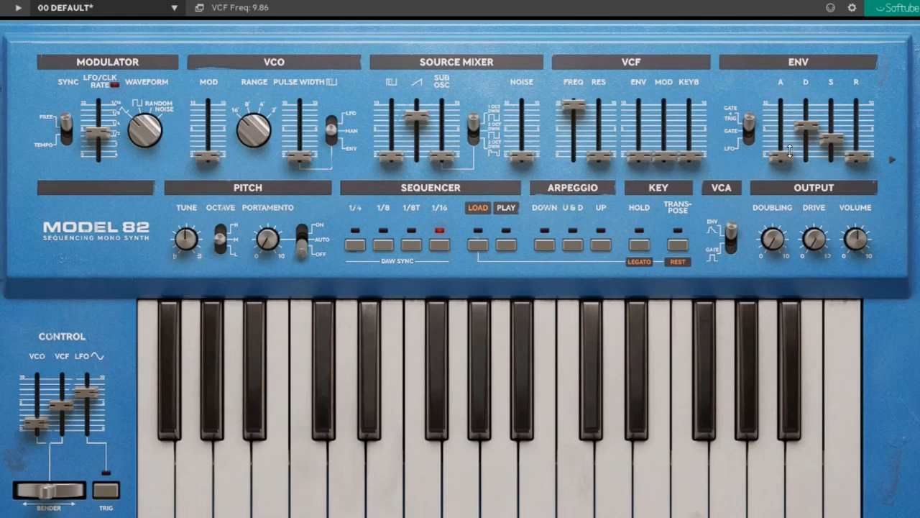
click(810, 118)
mouse_move(782, 157)
mouse_down()
mouse_move(788, 120)
mouse_move(807, 123)
mouse_move(807, 113)
mouse_move(785, 162)
mouse_up()
drag(809, 121, 785, 193)
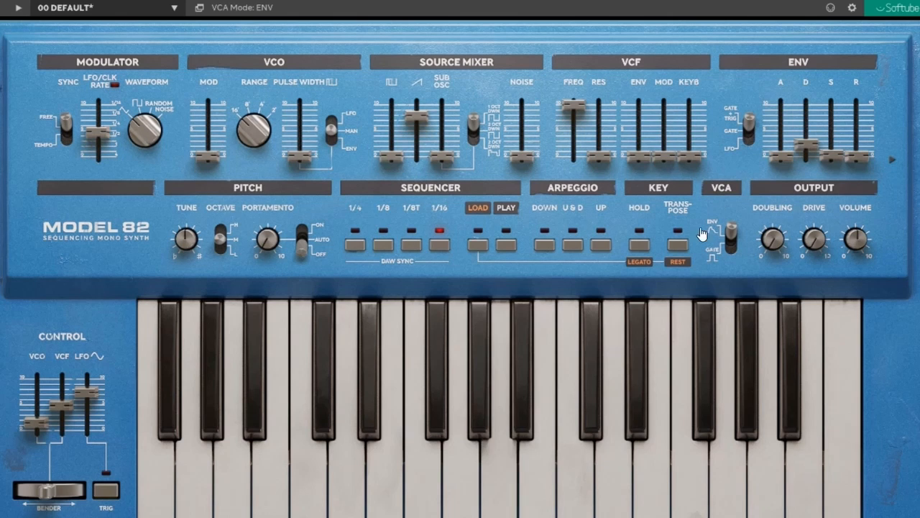
Step: Set the VCF frequency to 3.29, the VCF envelope amount to 6.21 and ENV decay to 1.86
drag(574, 105, 581, 149)
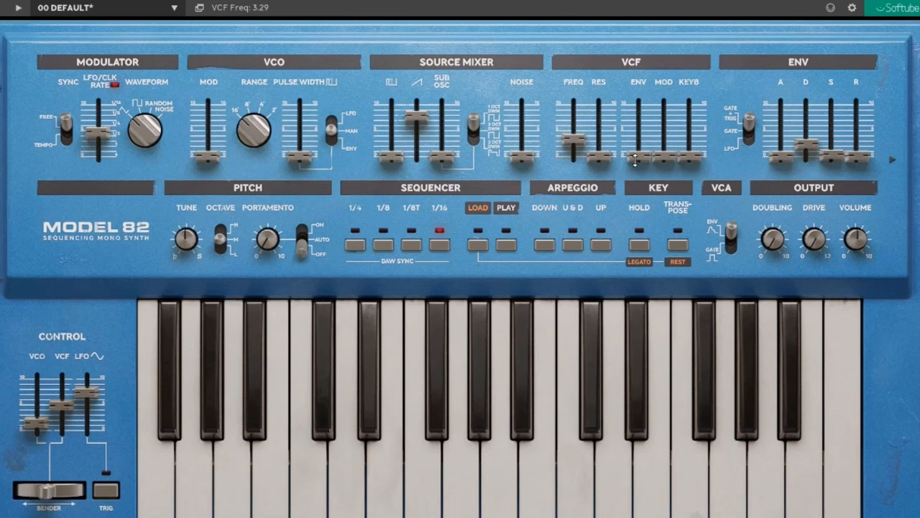
drag(639, 157, 638, 129)
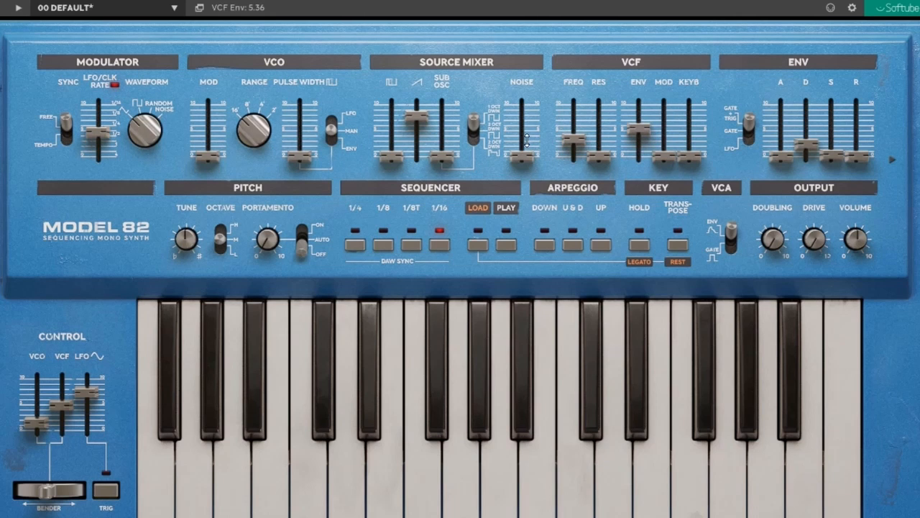
drag(636, 130, 637, 124)
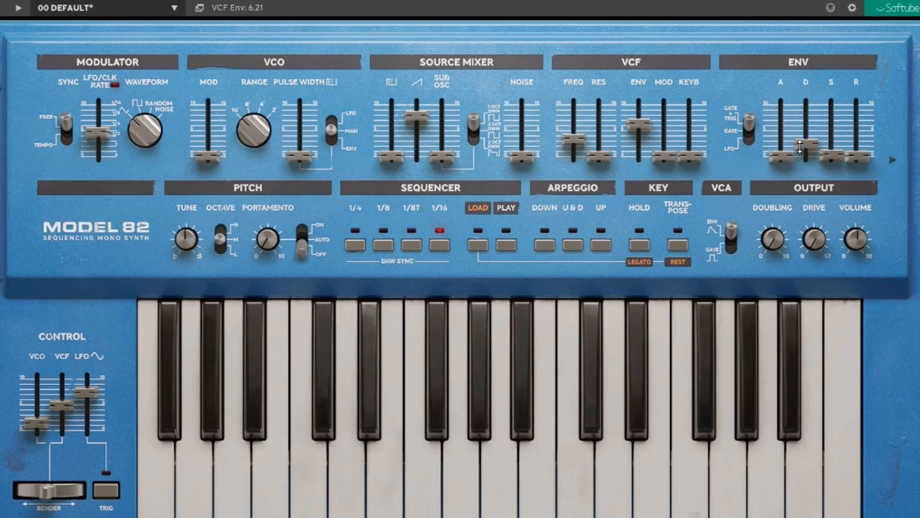
drag(805, 147, 804, 149)
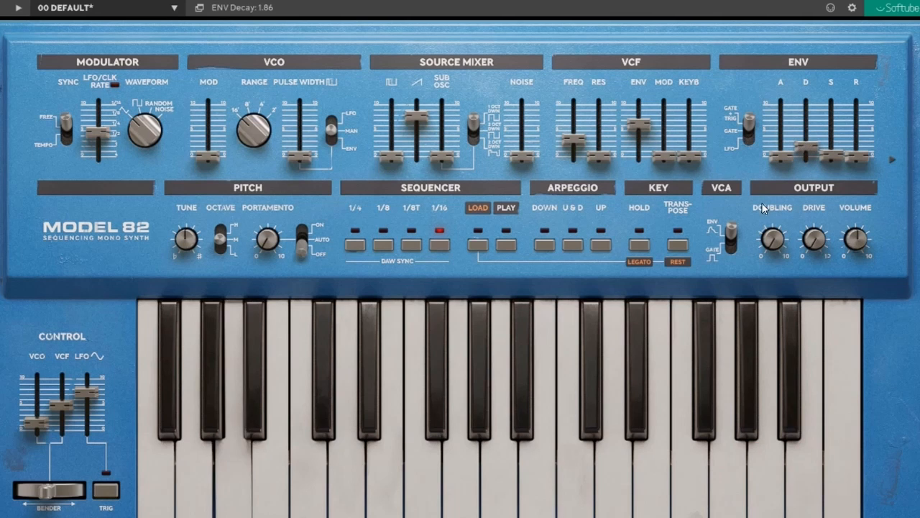
Step: Switch the VCA mode to GATE, and set VCF envelope amount to 8.93, resonance to about 6 and ENV attack to 6.93
click(731, 248)
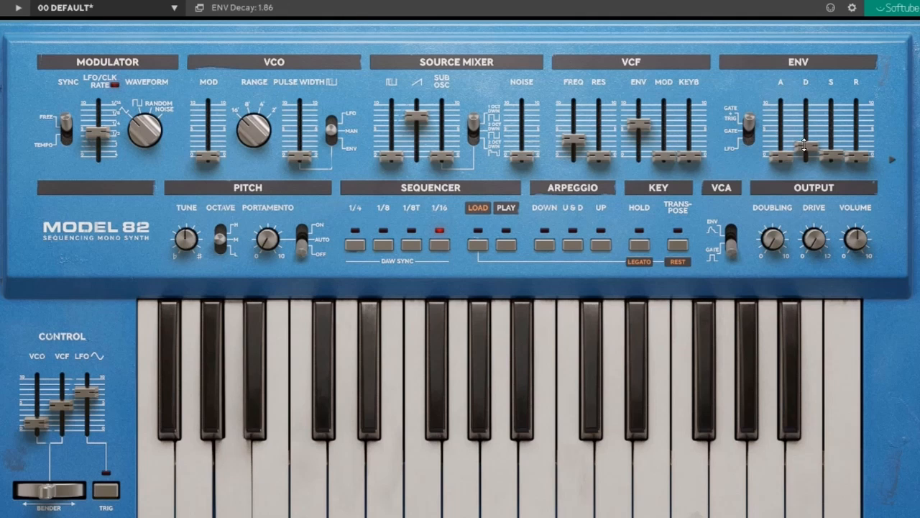
drag(638, 126, 640, 111)
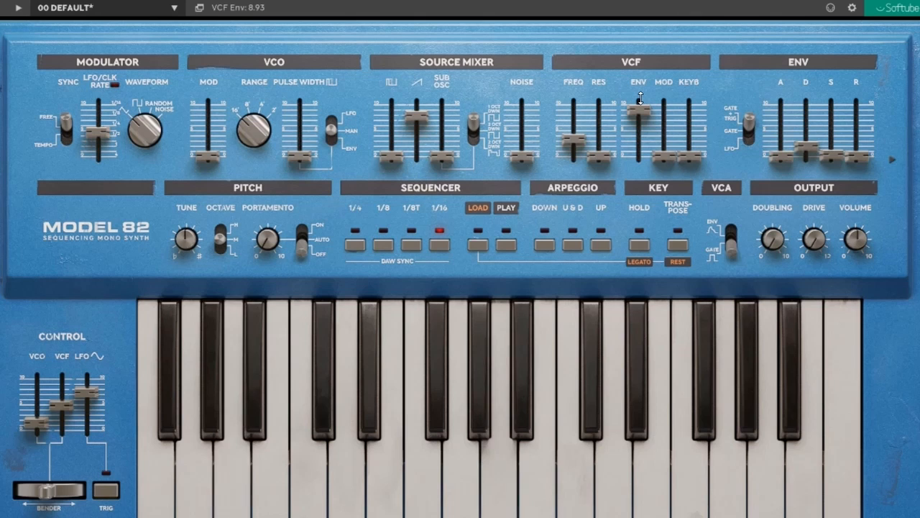
drag(594, 155, 596, 125)
drag(782, 157, 783, 121)
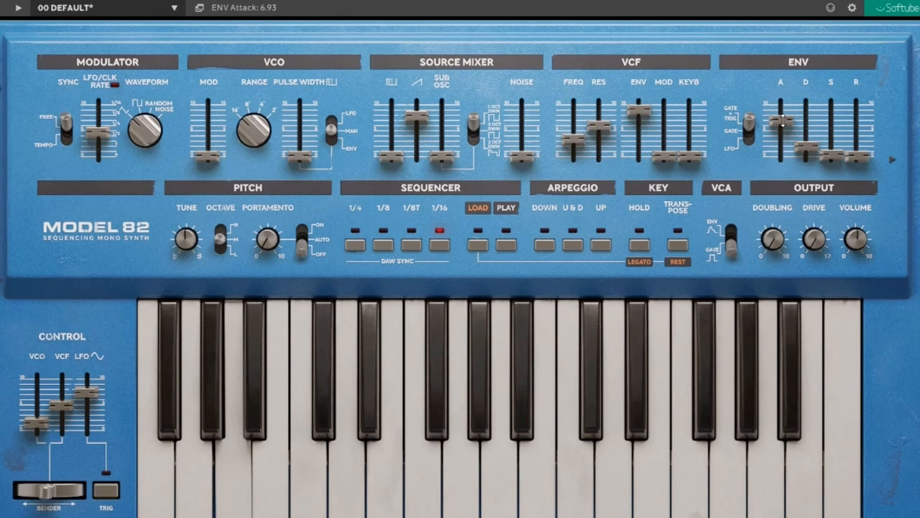
Step: Compare the VCA's ENV and GATE modes, set ENV release to 6.93, and leave the VCA in ENV mode
click(733, 252)
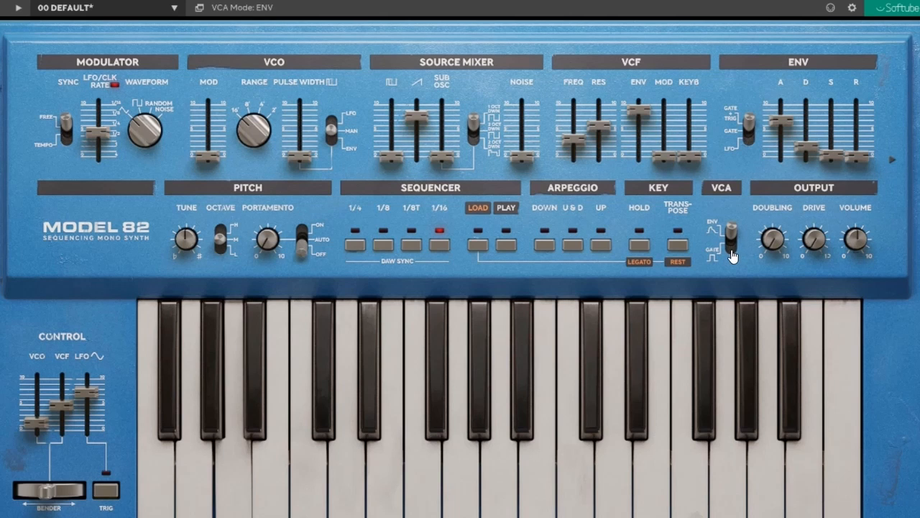
click(732, 253)
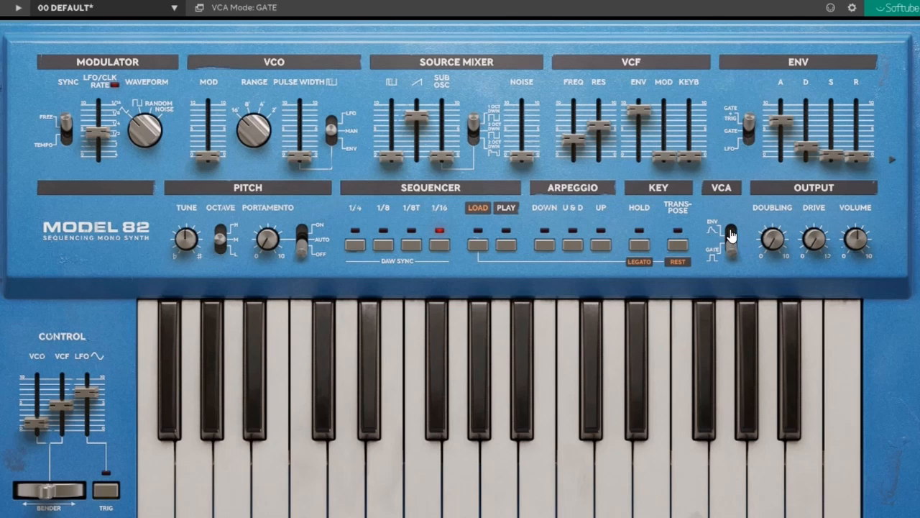
click(731, 235)
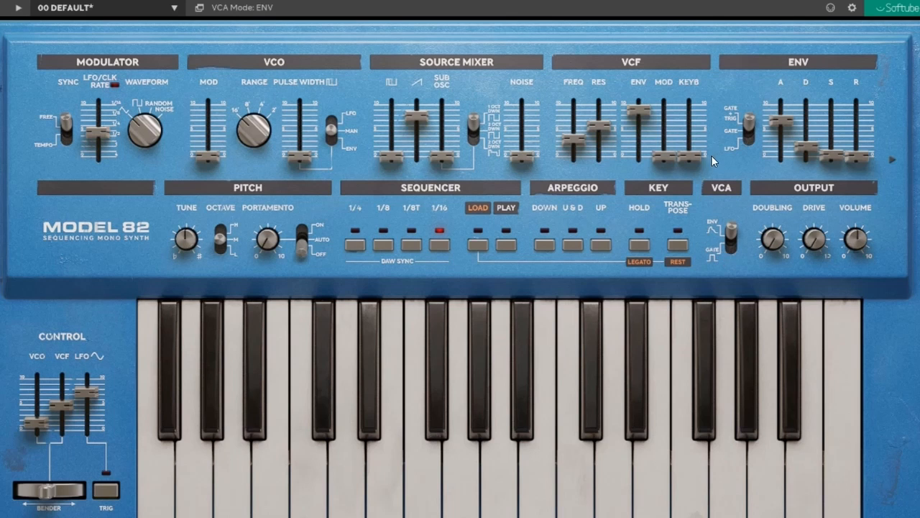
click(730, 251)
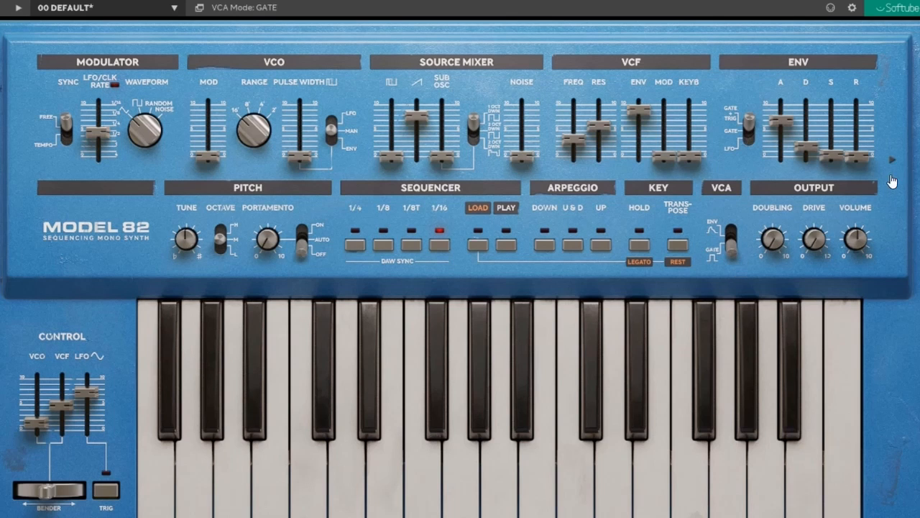
drag(863, 157, 866, 119)
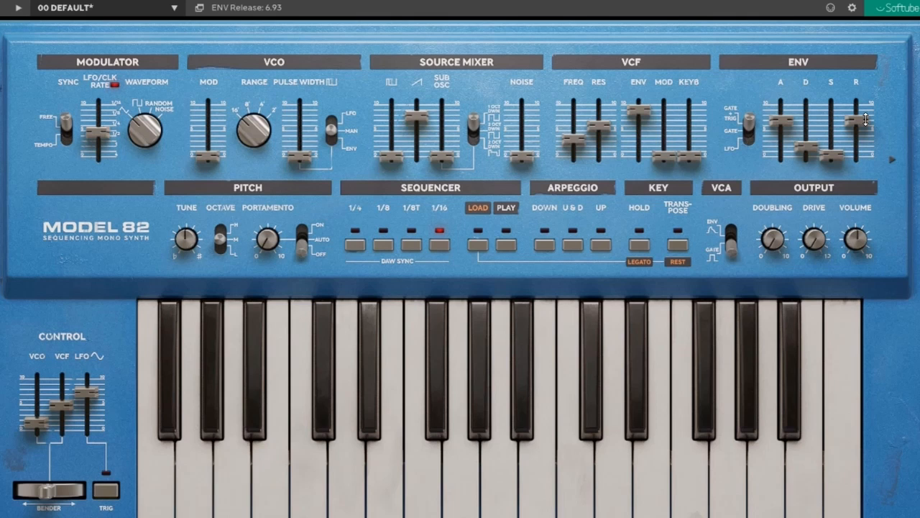
click(730, 243)
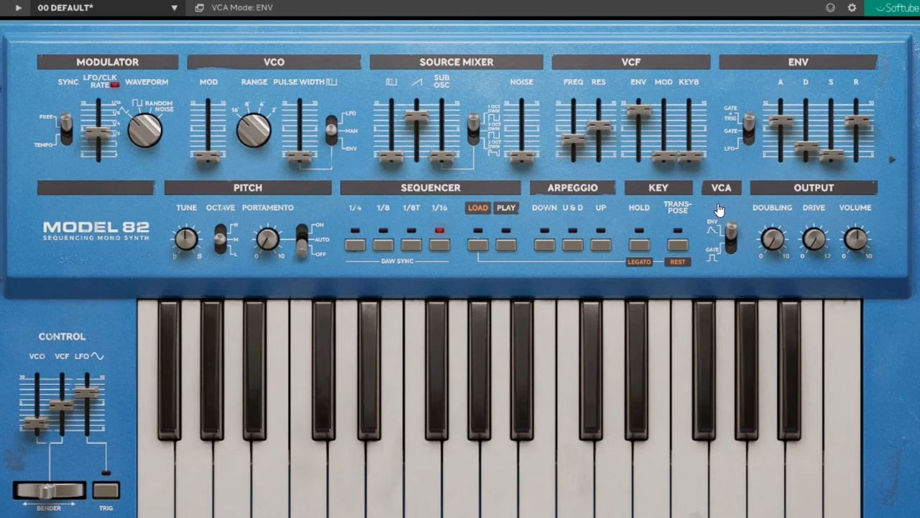
Step: Set ENV attack and release to 0 with decay about 6, and VCF frequency to about 10 with resonance about 1
drag(781, 121, 856, 159)
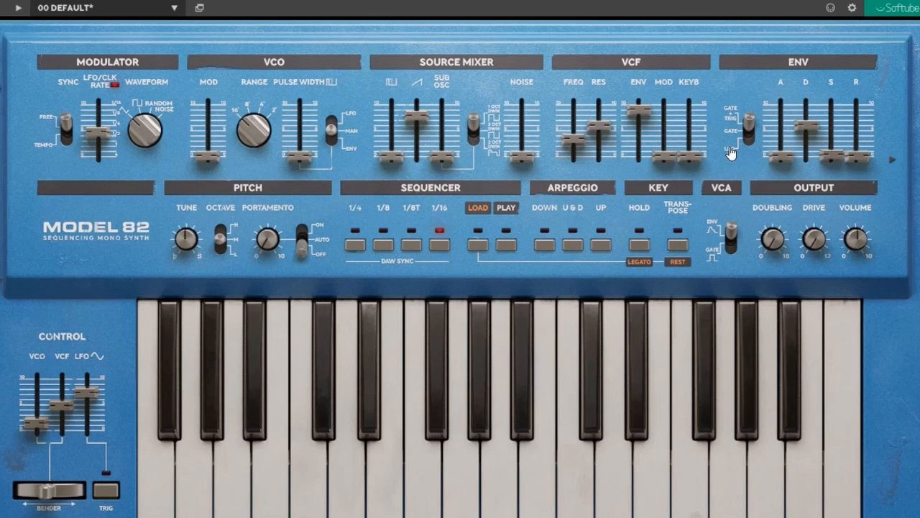
drag(593, 141, 679, 66)
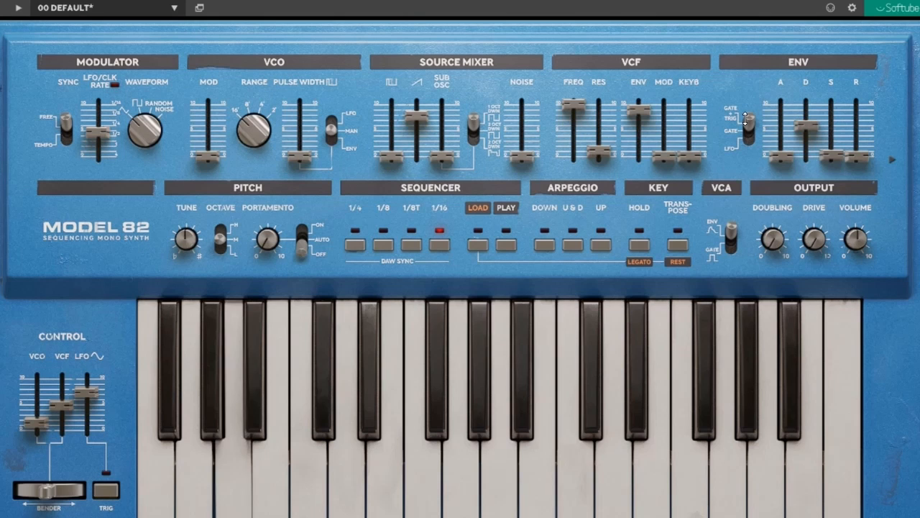
Step: Switch the ENV trigger to GATE and then LFO at an LFO rate of 3.07, with VCF frequency about 2.8 and resonance 7.21
drag(747, 120, 752, 130)
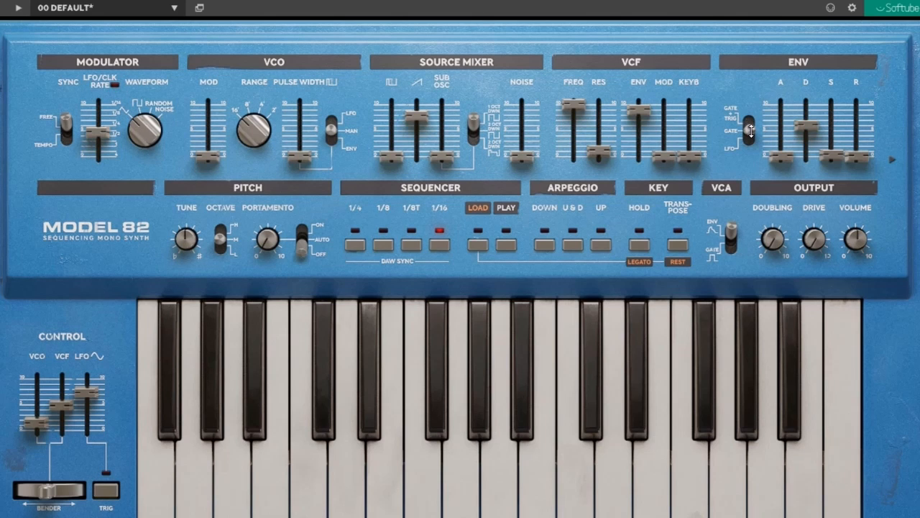
drag(751, 130, 750, 147)
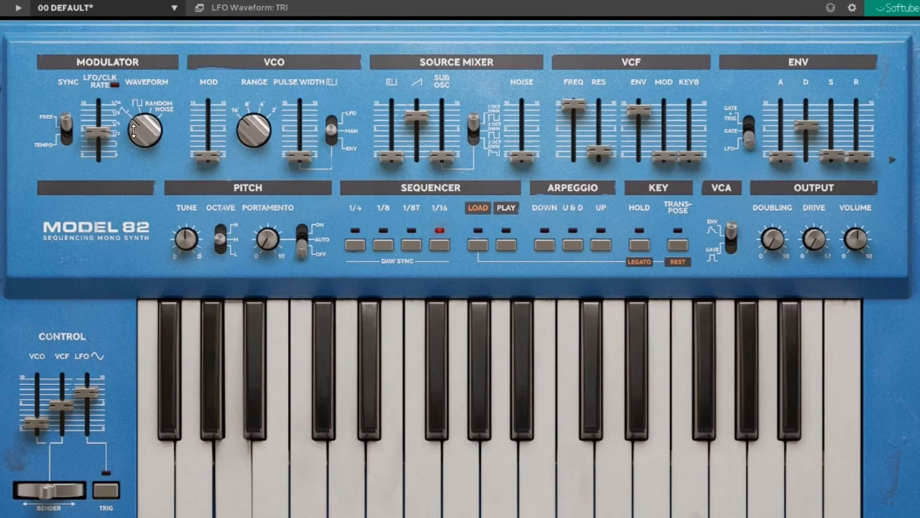
mouse_move(103, 132)
mouse_down()
mouse_move(106, 121)
mouse_move(112, 143)
mouse_move(114, 116)
mouse_move(112, 141)
mouse_up()
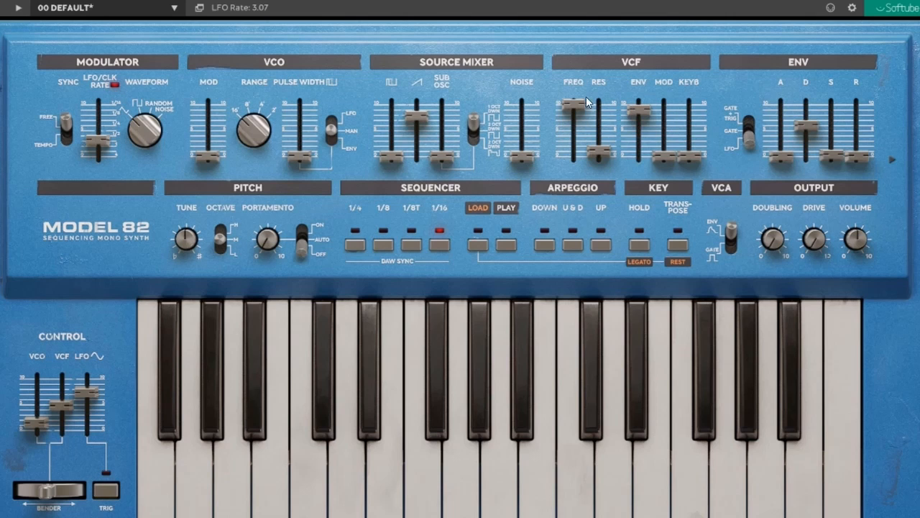
drag(582, 105, 599, 121)
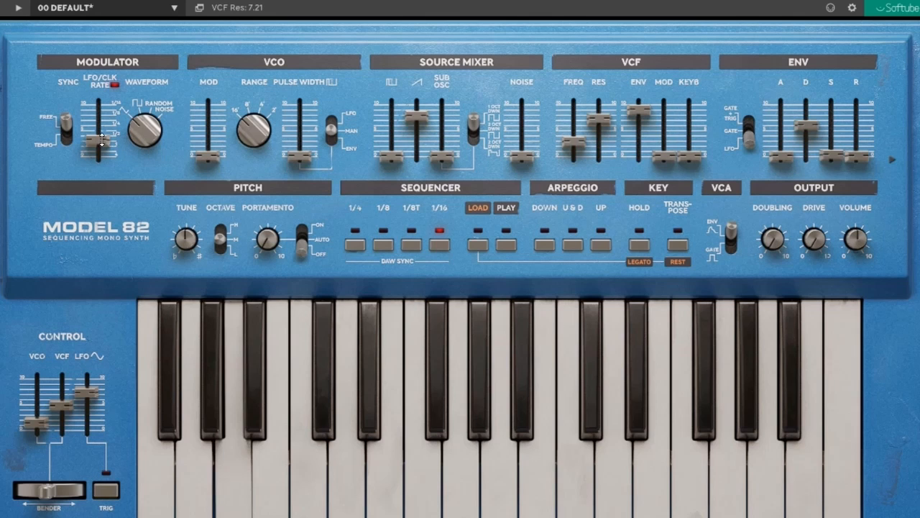
Step: Set the free-running LFO rate to 4.29, and sync the LFO to the DAW tempo with its rate at maximum
mouse_move(101, 140)
mouse_down()
mouse_move(101, 119)
mouse_move(100, 132)
mouse_up()
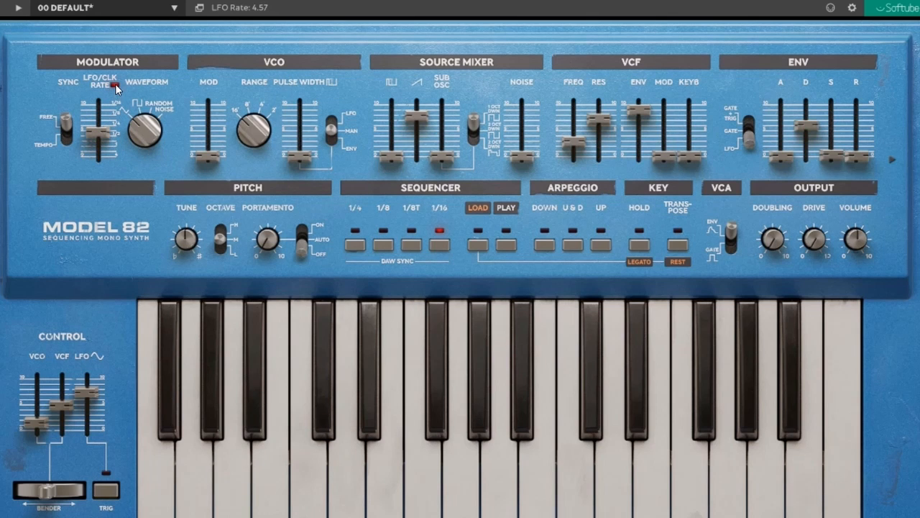
drag(152, 122, 136, 49)
mouse_move(100, 131)
mouse_down()
mouse_move(101, 116)
mouse_move(99, 135)
mouse_up()
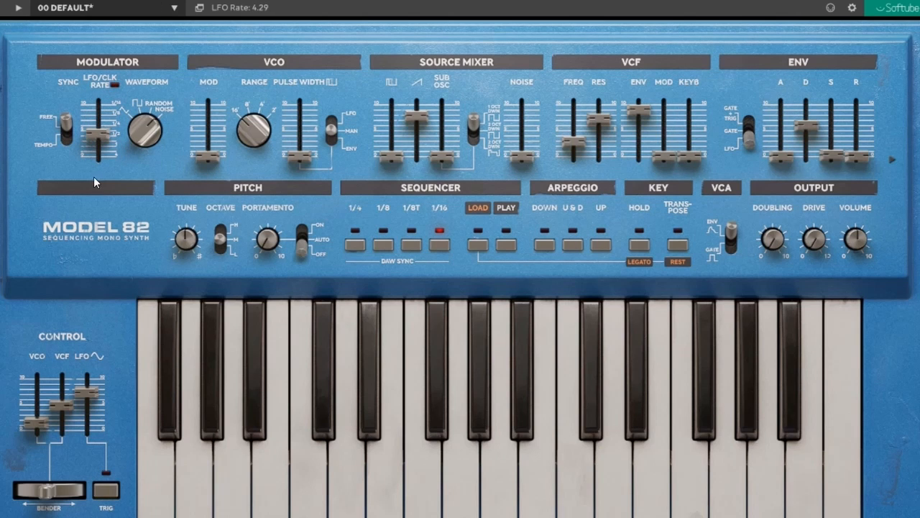
click(67, 128)
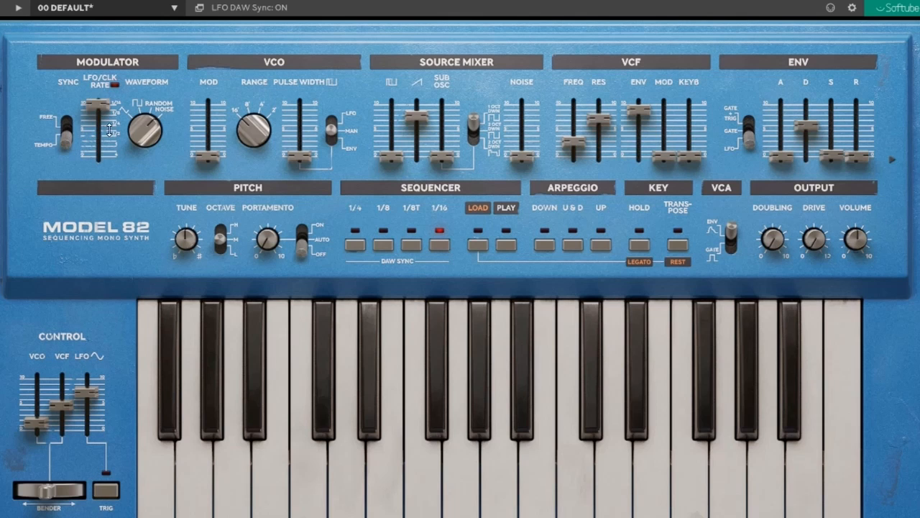
Step: Shorten the ENV decay to about 2.5 and compare the VCA's GATE and ENV modes, leaving it in ENV
drag(806, 126, 805, 144)
click(732, 236)
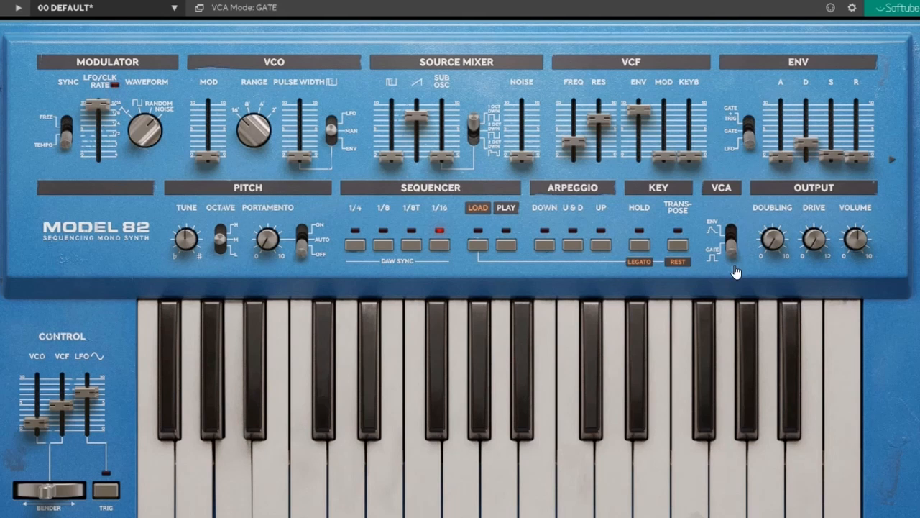
click(737, 227)
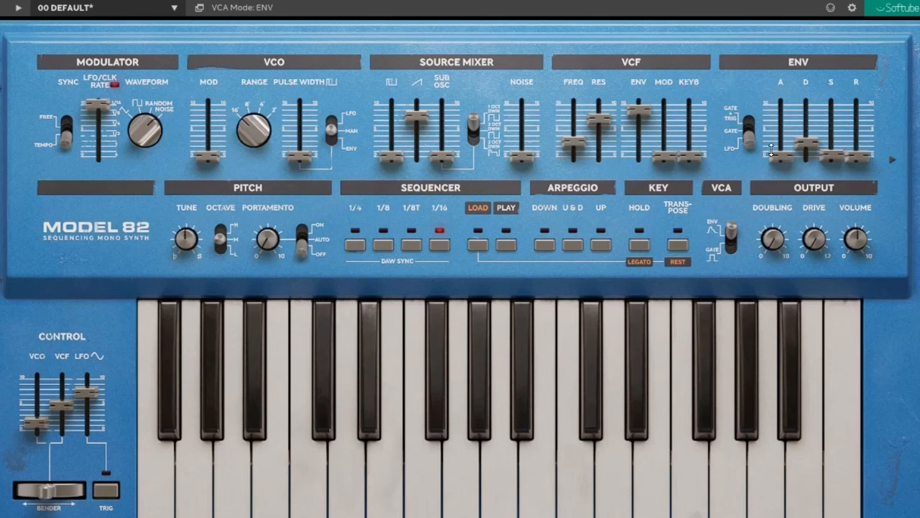
Step: Return the envelope trigger to GATE + TRIG and set ENV sustain to 7.21
click(750, 131)
click(752, 124)
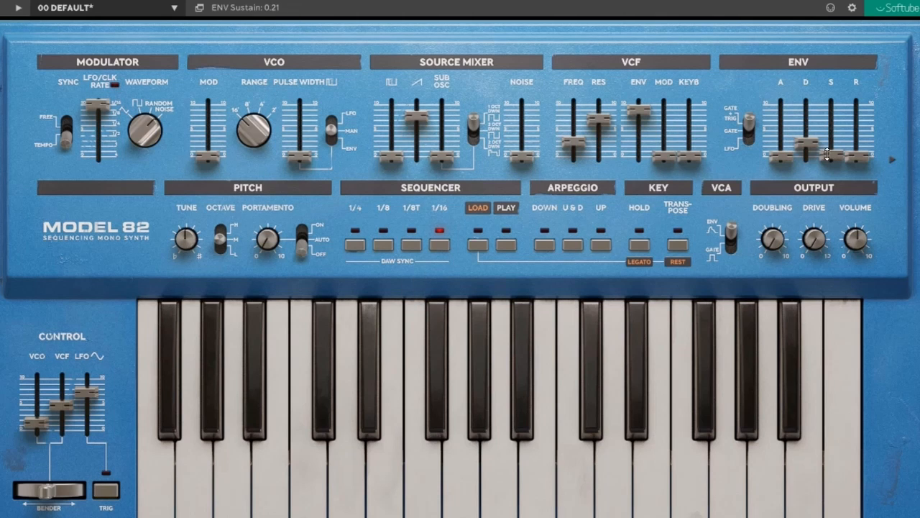
drag(828, 150, 834, 119)
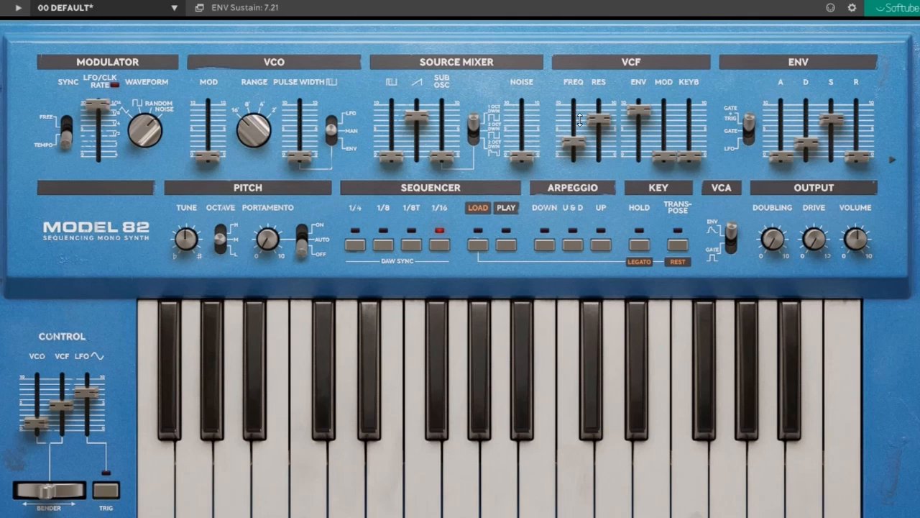
Step: Set VCF frequency to 8.00 and ENV sustain to 9.00, with the sawtooth level at 0
drag(575, 137, 574, 113)
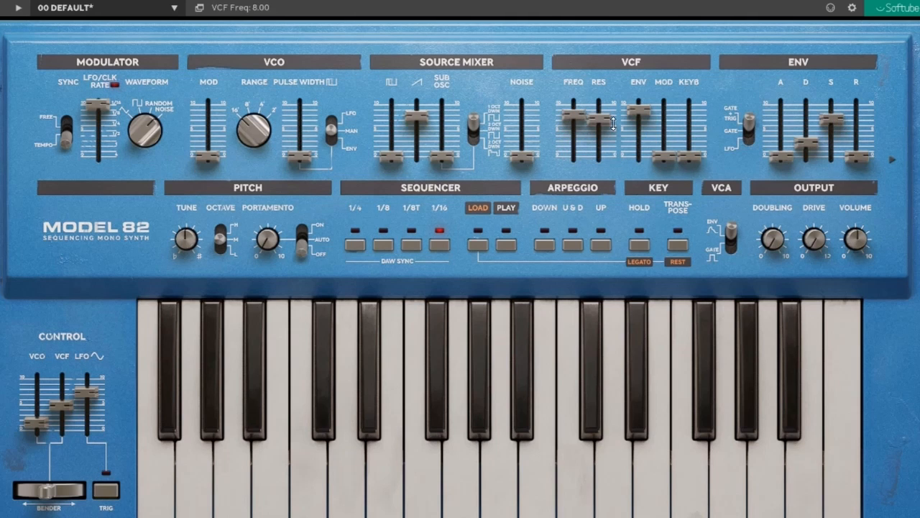
drag(410, 125, 414, 220)
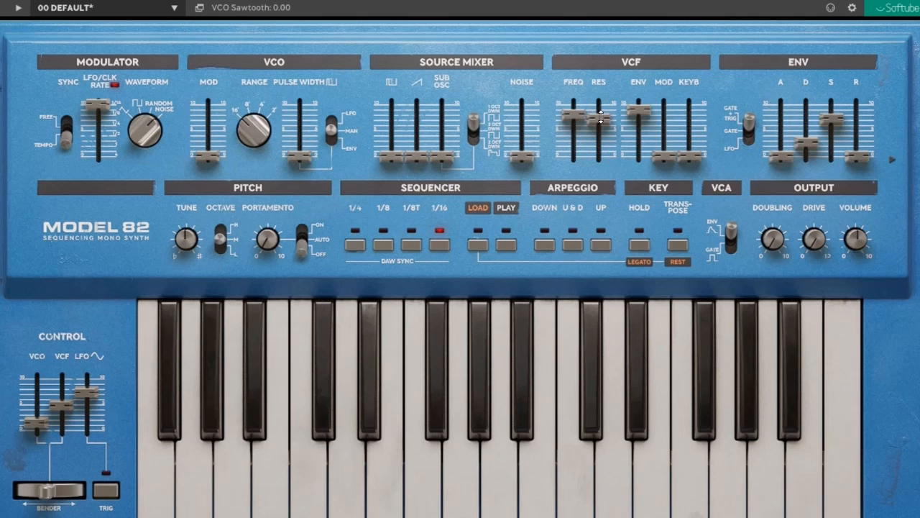
drag(837, 119, 832, 109)
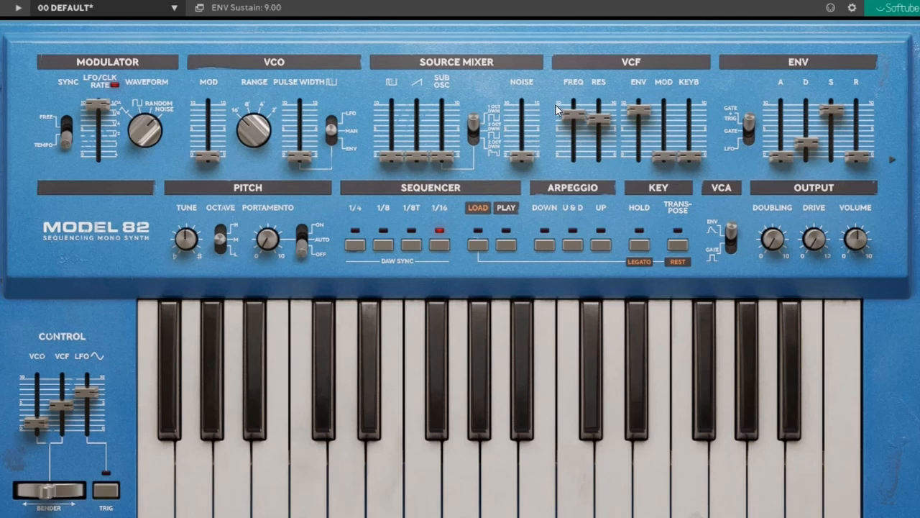
Step: Compare VCF envelope amounts of 0 and 10 with frequency about 8 and resonance 8.07, and set ENV sustain to 10
drag(573, 114, 572, 130)
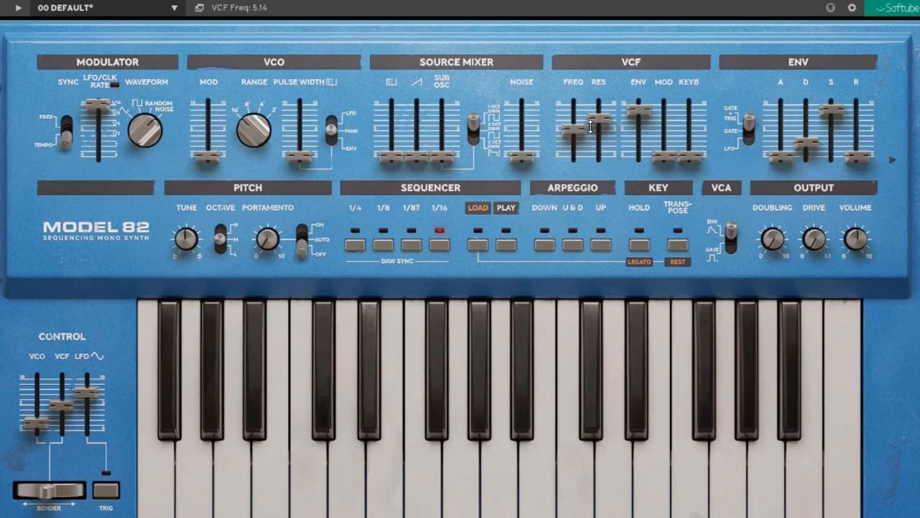
drag(637, 109, 637, 156)
drag(576, 128, 596, 115)
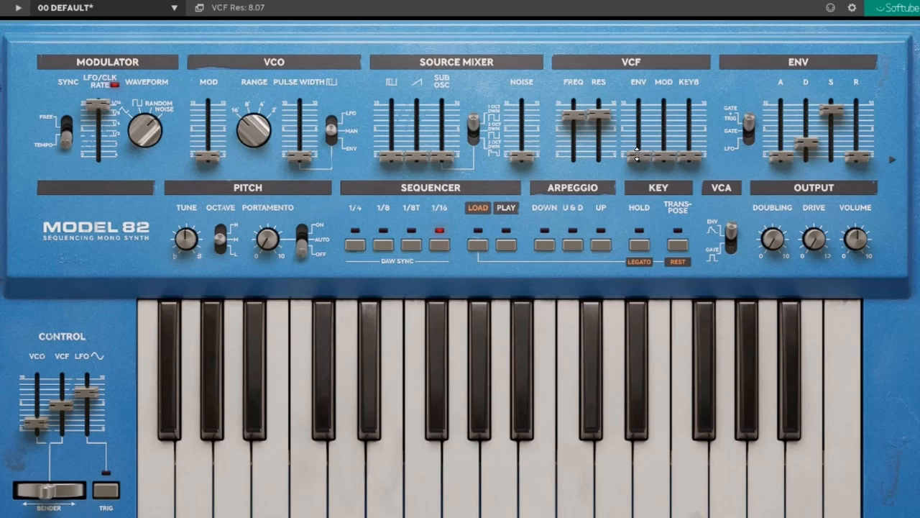
drag(639, 156, 638, 104)
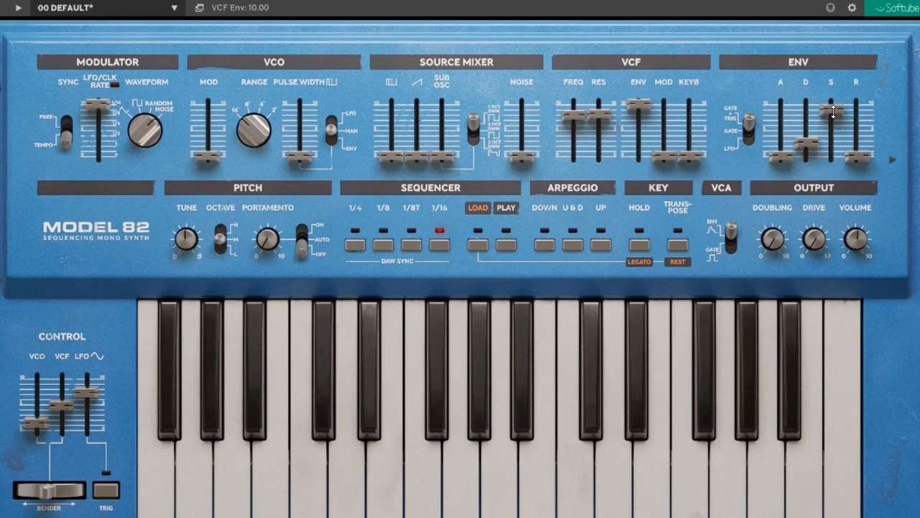
drag(833, 111, 834, 105)
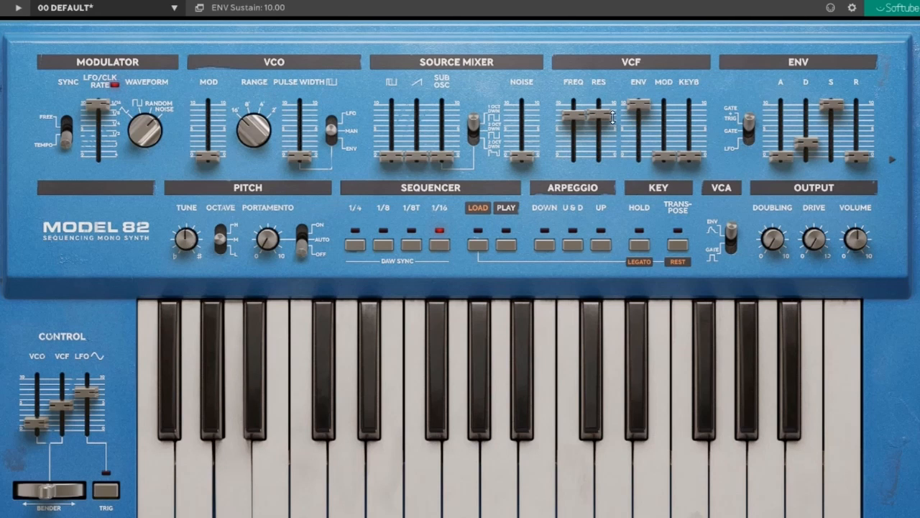
Step: Lower the VCF frequency to 0 and set ENV sustain to 9.07
drag(573, 115, 573, 163)
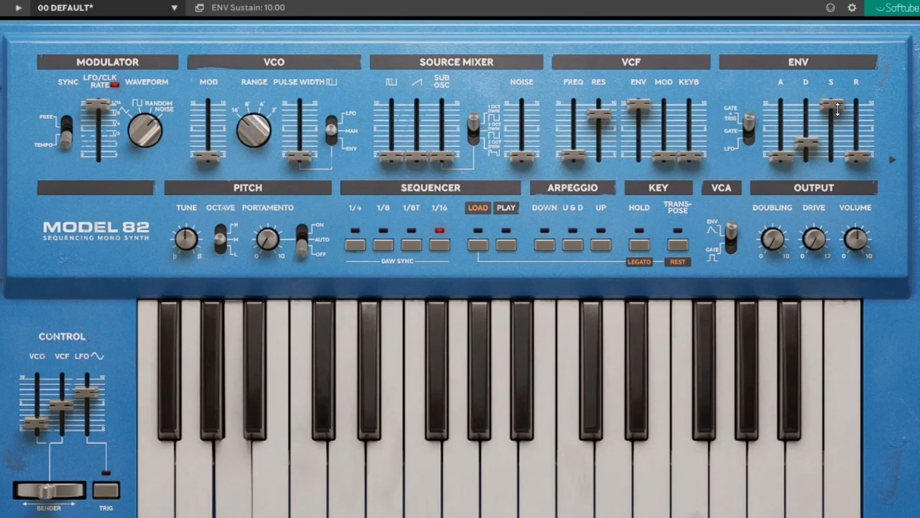
mouse_move(838, 108)
mouse_down()
mouse_move(833, 117)
mouse_move(841, 116)
mouse_up()
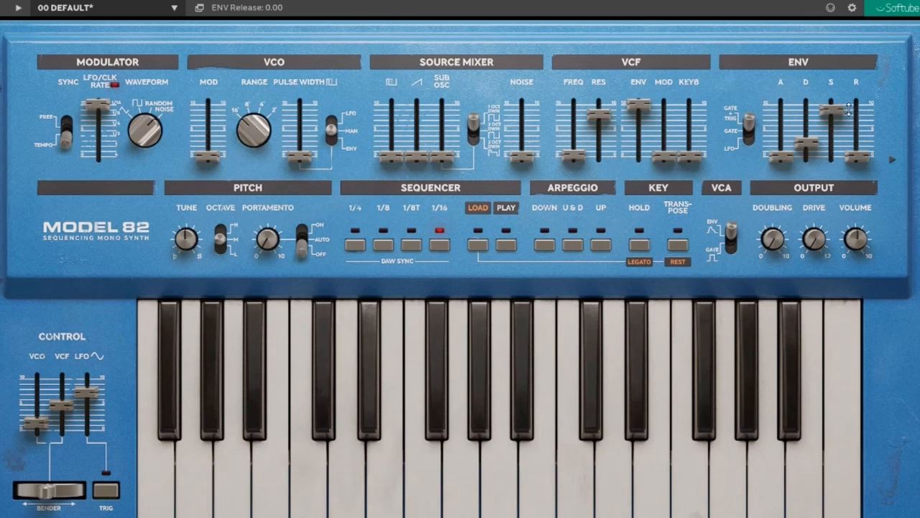
drag(837, 112, 838, 108)
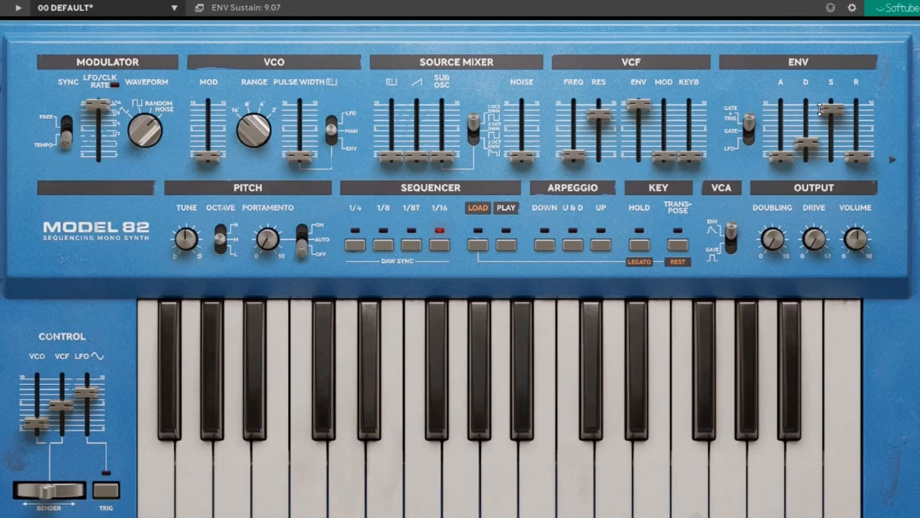
Step: Open the VCF with resonance 0 and frequency 10, and raise the sawtooth level to 10
drag(601, 115, 574, 104)
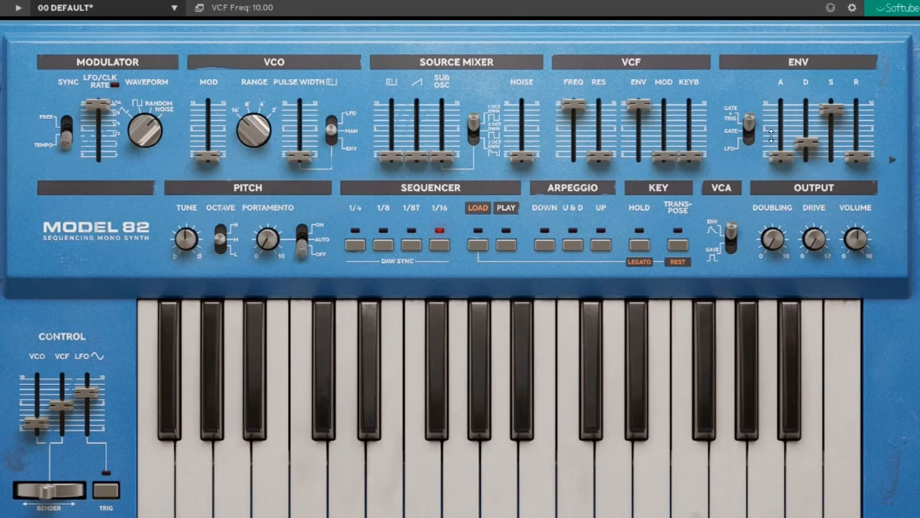
drag(417, 159, 416, 104)
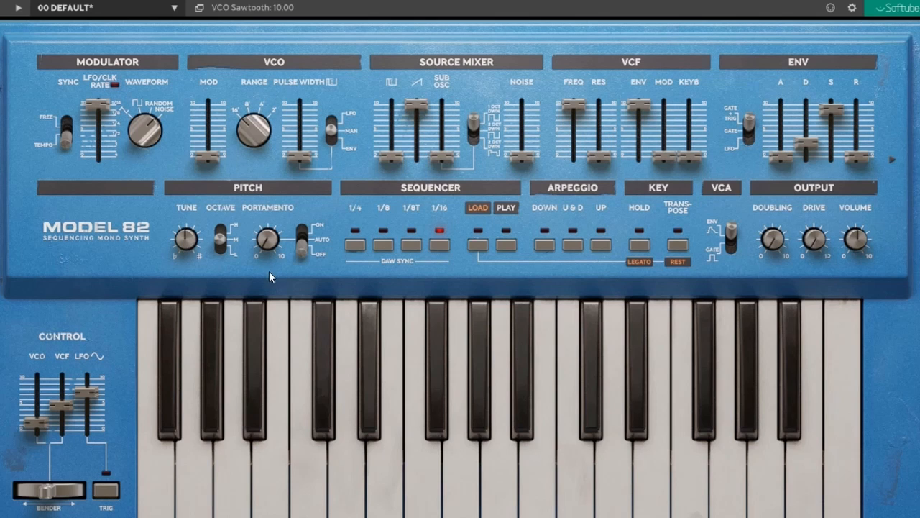
Step: Try the pitch Tune control, leaving it at 0.50, and compare octave settings M and L, returning to M
click(187, 241)
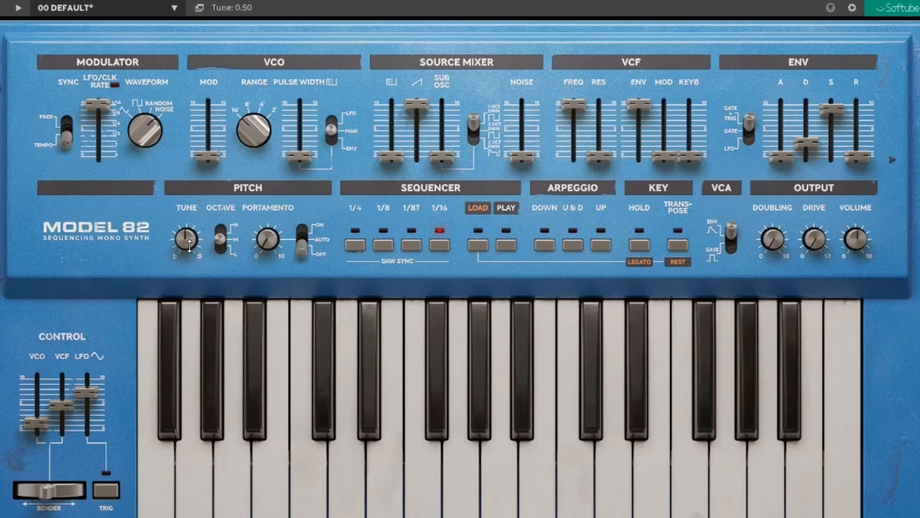
drag(191, 324, 208, 174)
click(204, 151)
click(67, 140)
drag(194, 237, 194, 239)
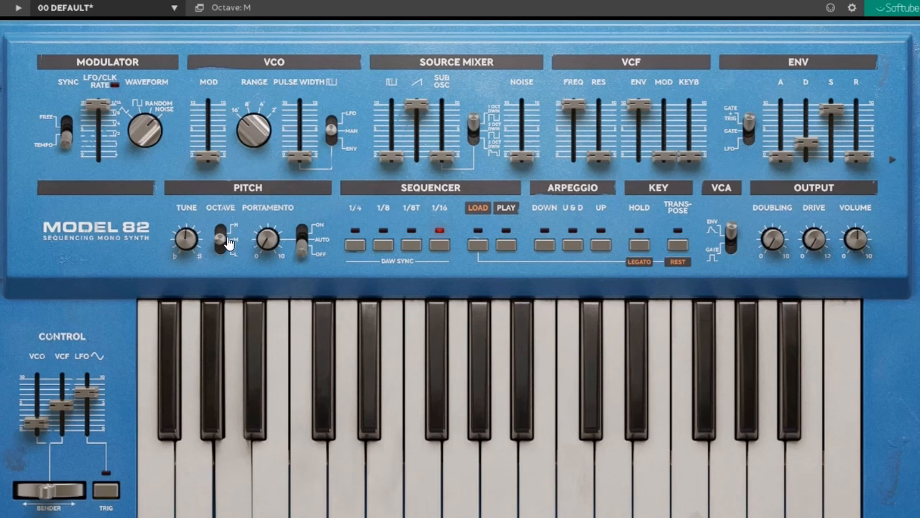
drag(222, 242, 219, 321)
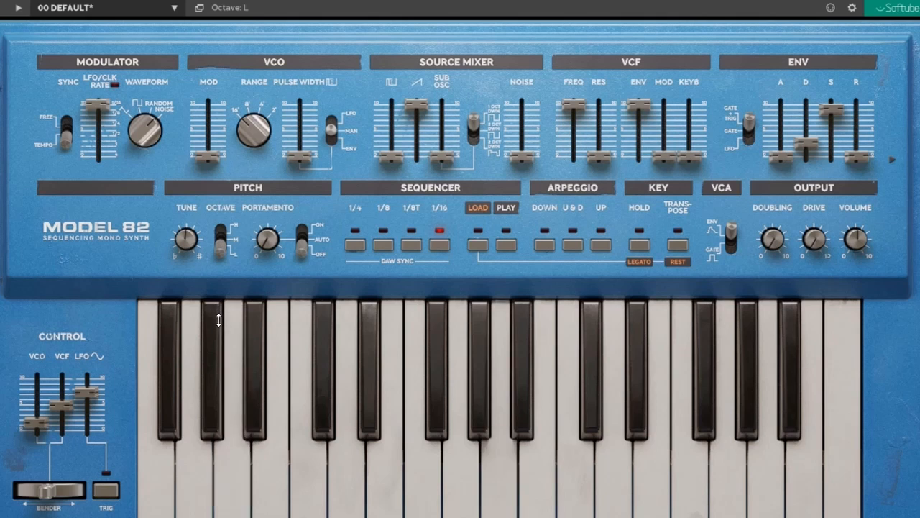
drag(219, 321, 222, 266)
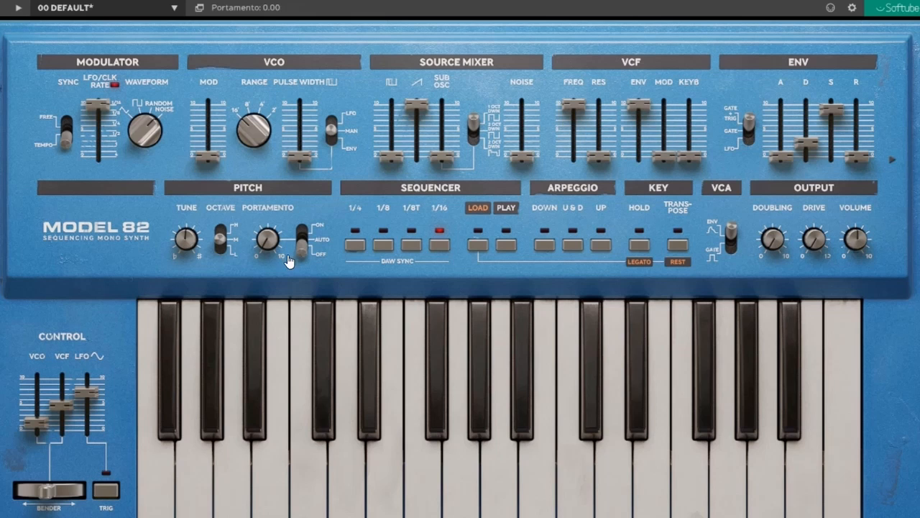
Step: Try the portamento with its mode set to ON and AUTO, and return it to OFF with the amount at 0
drag(272, 237, 302, 213)
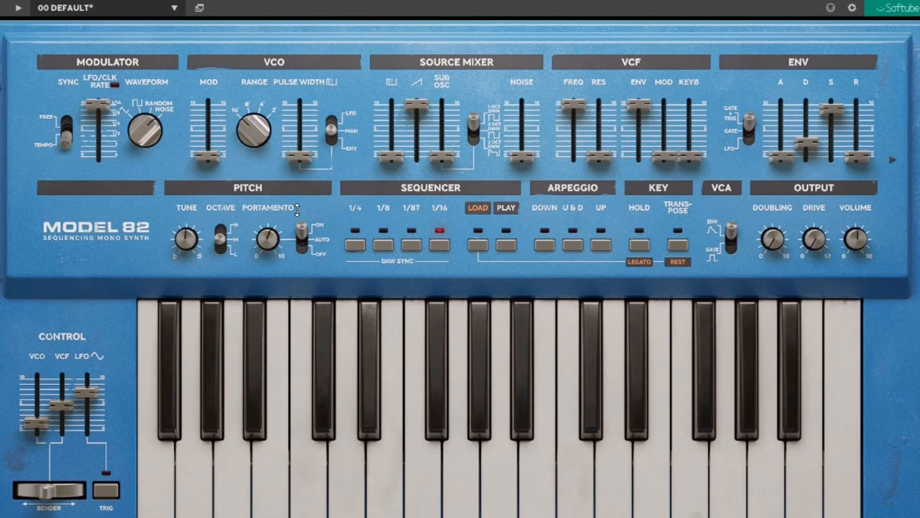
click(308, 241)
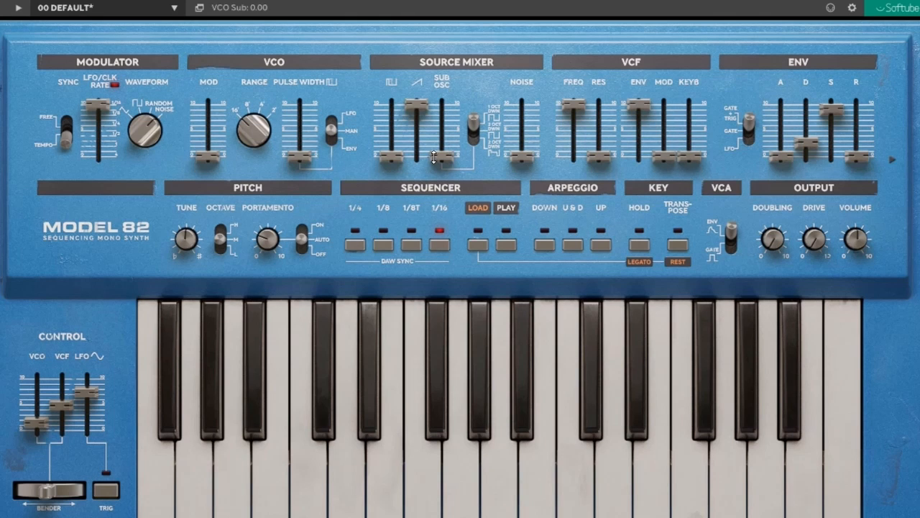
drag(302, 236, 300, 218)
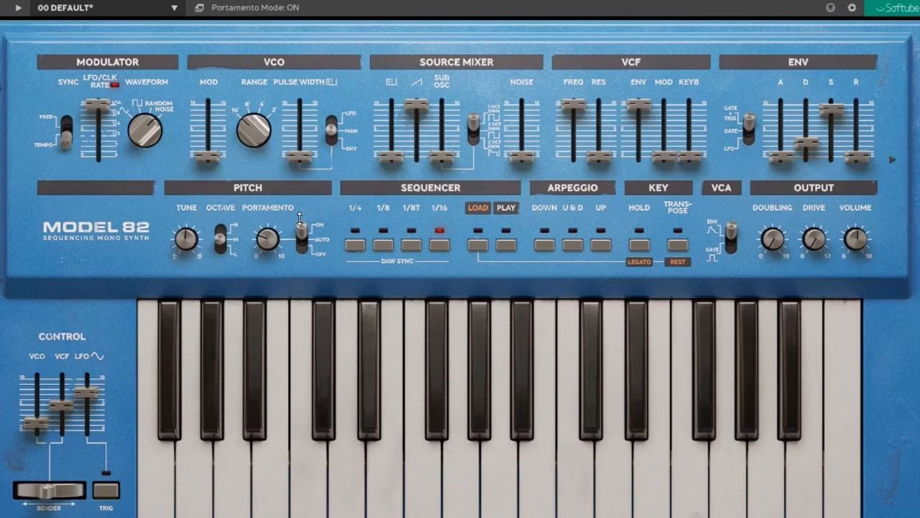
drag(300, 218, 302, 252)
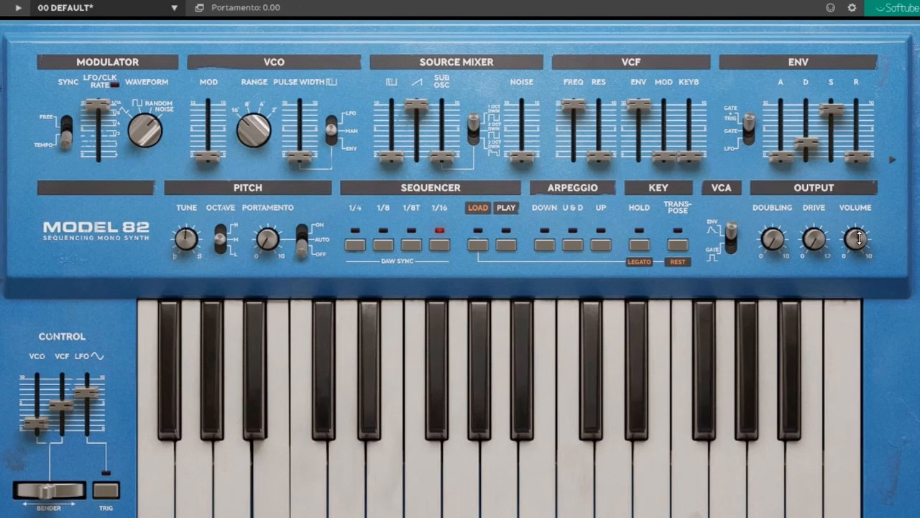
Step: Try the output volume control and raise the doubling to 0.95
drag(854, 234, 870, 224)
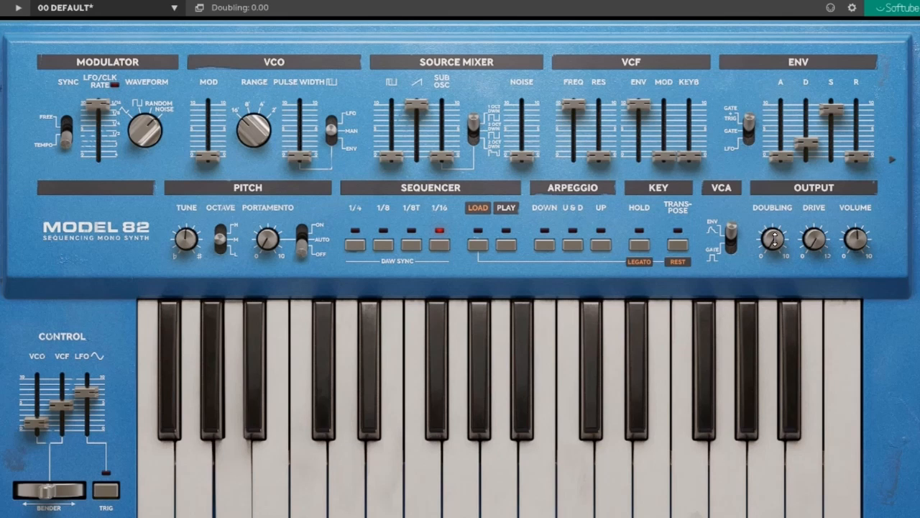
drag(774, 240, 771, 224)
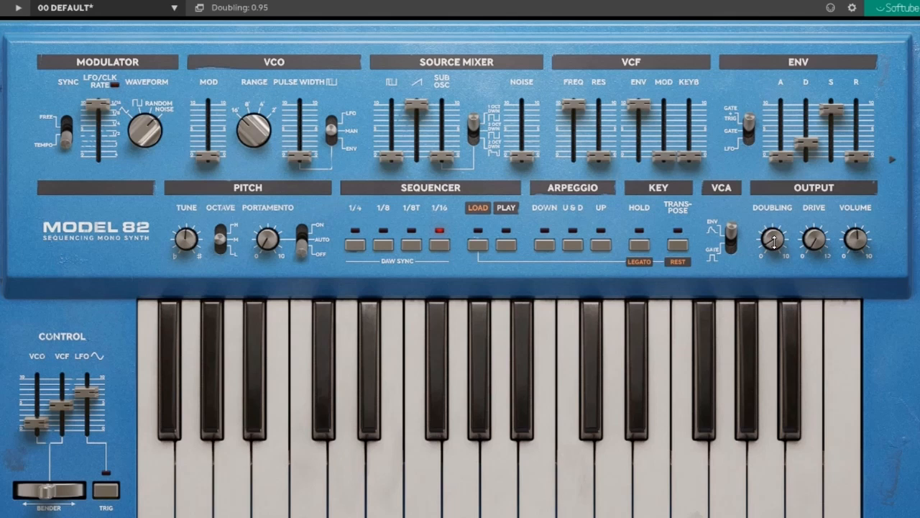
Step: Return the doubling to 0 and shape a plucked sound with slightly less VCF envelope, longer decay and sustain at 0
drag(774, 240, 778, 287)
drag(580, 118, 636, 124)
drag(809, 151, 832, 158)
Step: Try the output drive at higher amounts and return it to 0
drag(820, 230, 805, 50)
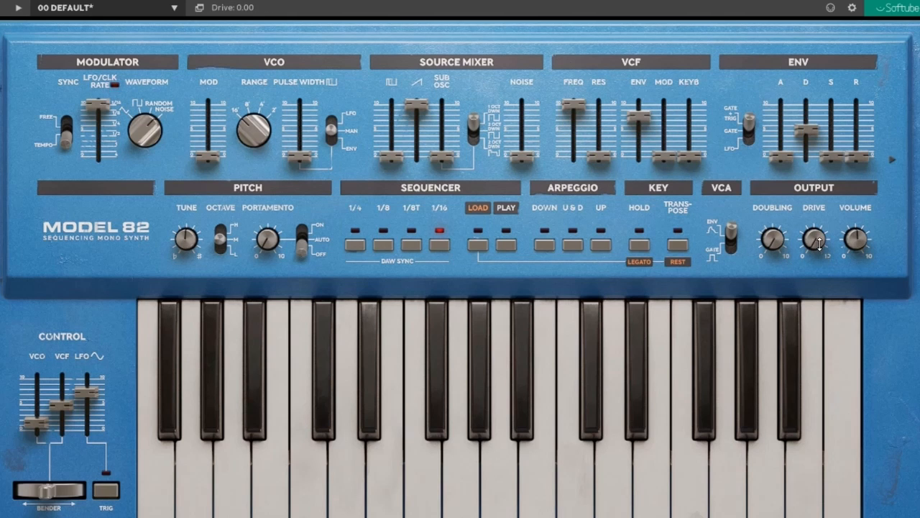
drag(819, 244, 817, 243)
drag(813, 241, 812, 354)
Step: Try the arpeggio modes Down, U & D and Up, switching key Hold on and off with Up active
click(544, 246)
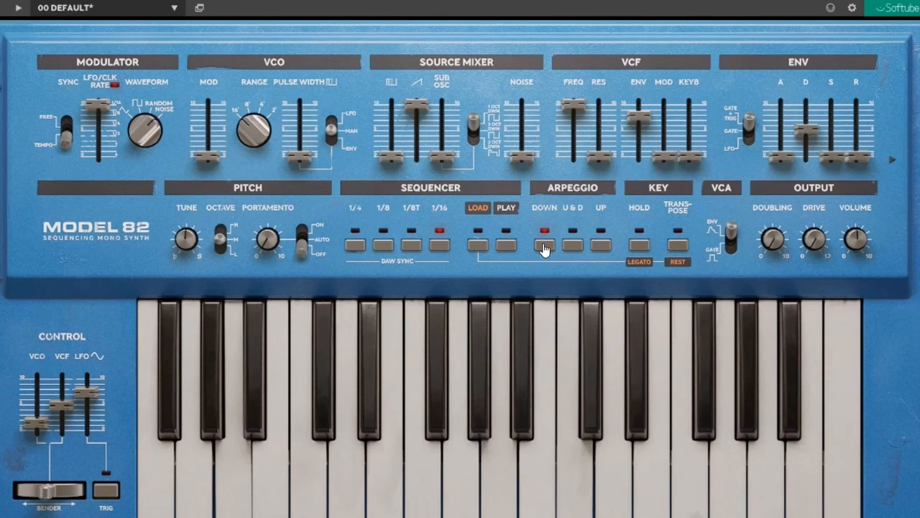
click(569, 246)
click(601, 248)
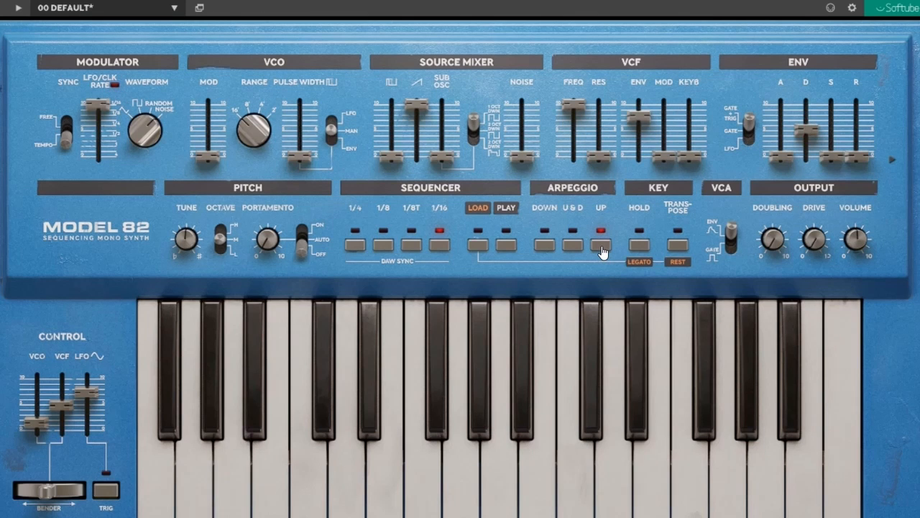
click(640, 246)
click(642, 247)
click(596, 248)
click(600, 245)
Step: Compare the DAW sync divisions 1/8T, 1/8 and 1/4 on the arpeggio, and switch DAW sync off
click(410, 248)
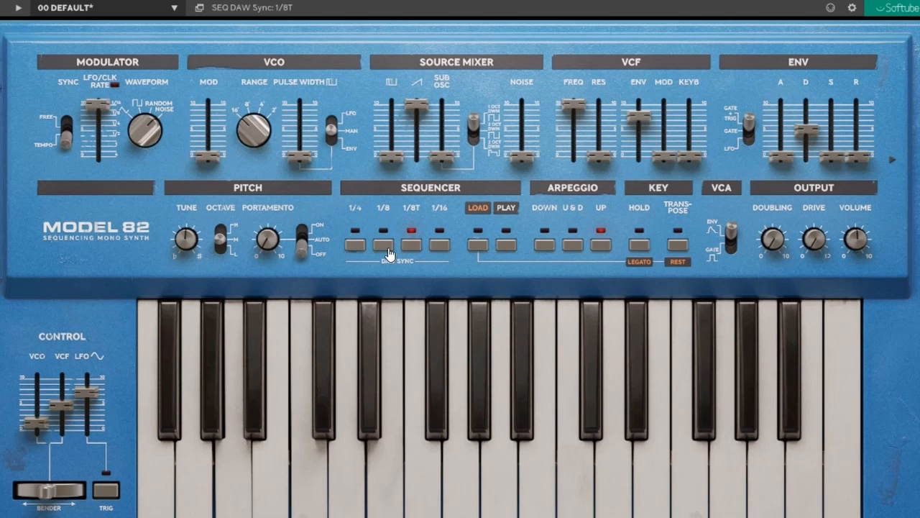
click(383, 246)
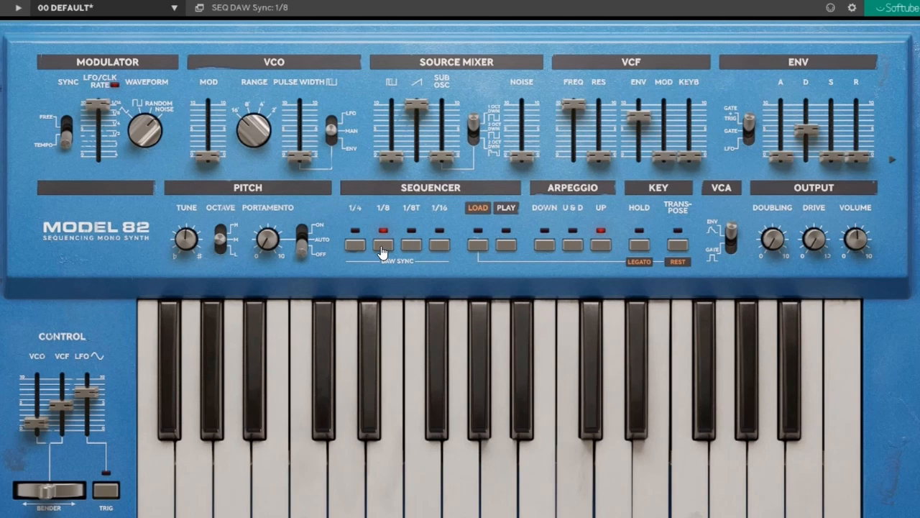
click(361, 246)
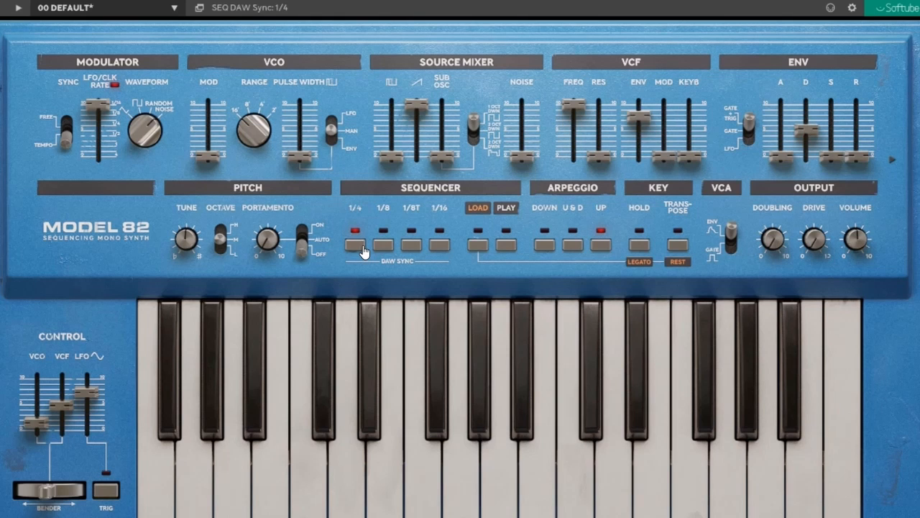
click(361, 246)
Step: Compare the modulator's FREE and TEMPO sync at different LFO/CLK rates, leaving it on FREE with a slow rate
click(69, 135)
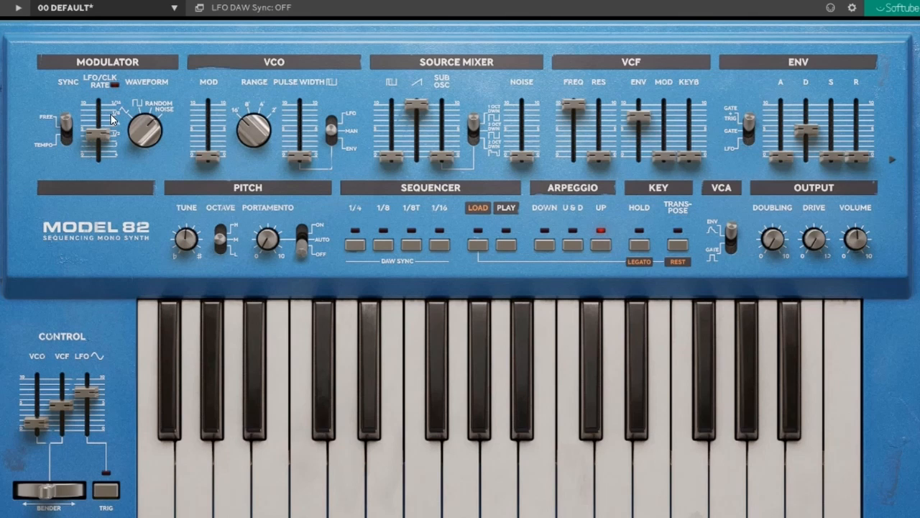
mouse_move(99, 133)
mouse_down()
mouse_move(109, 108)
mouse_move(87, 144)
mouse_up()
click(64, 136)
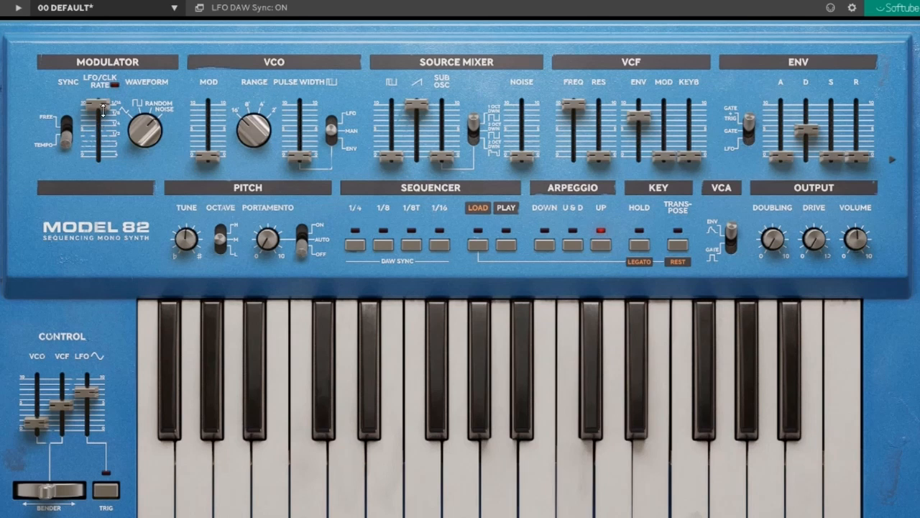
drag(99, 109, 84, 148)
click(65, 133)
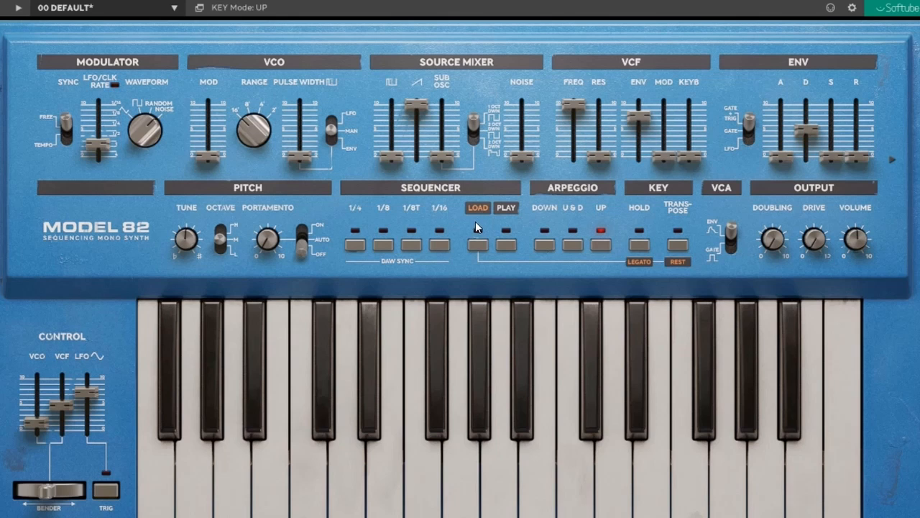
Step: Turn off the Up arpeggio and compare sequencer DAW sync 1/16 and 1/8, returning to 1/16
click(601, 245)
click(438, 246)
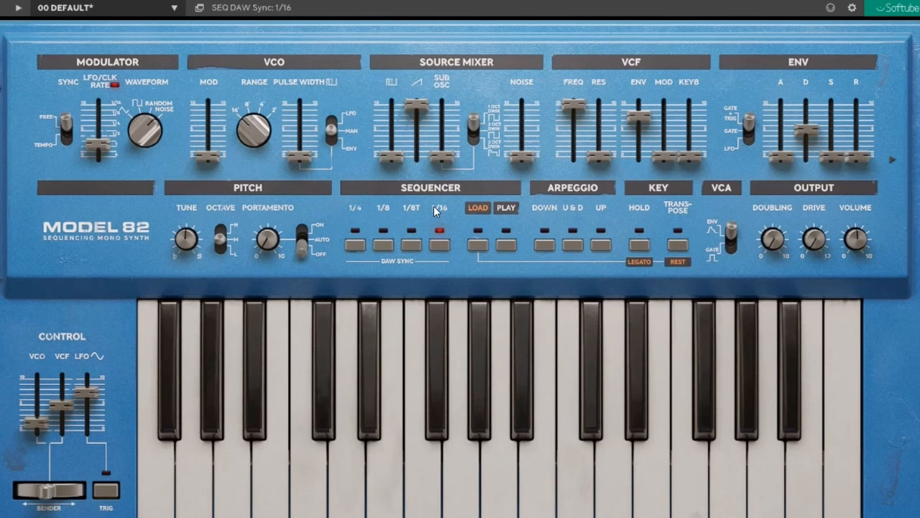
click(384, 249)
click(438, 246)
Step: Load a note sequence containing legato and rest steps into the sequencer and play it
click(477, 246)
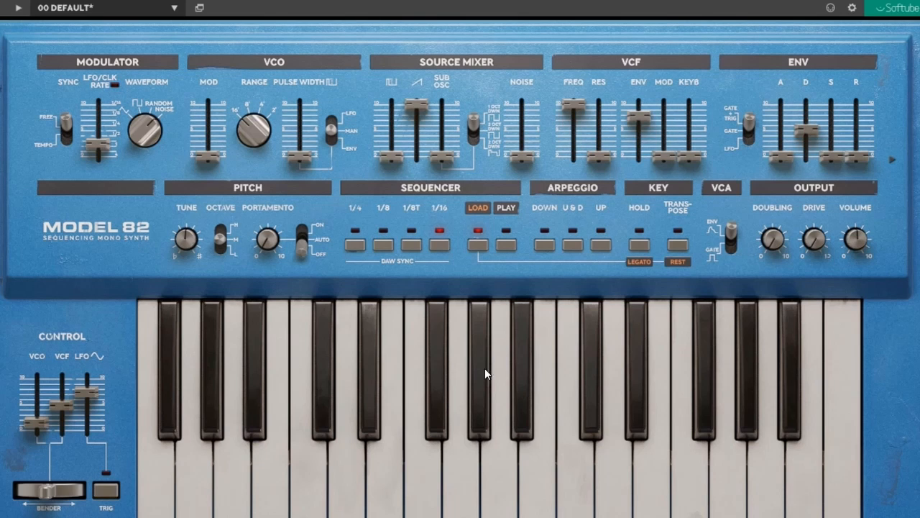
click(640, 248)
click(637, 247)
click(684, 251)
click(516, 248)
Step: Play the sequence at 1/8T, 1/8 and 1/4, unsync it to raise the clock rate, and return to 1/16
click(414, 248)
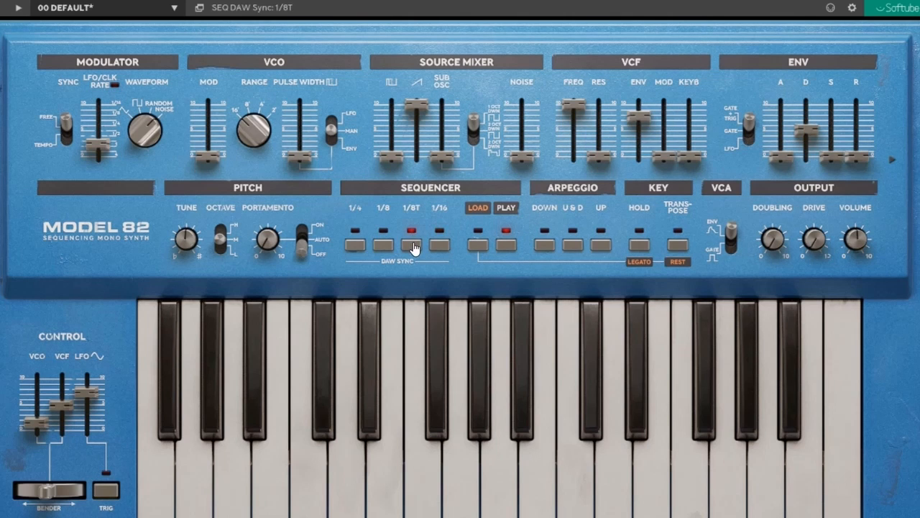
click(389, 246)
click(365, 248)
click(354, 245)
mouse_move(99, 143)
mouse_down()
mouse_move(107, 114)
mouse_move(107, 131)
mouse_up()
click(440, 245)
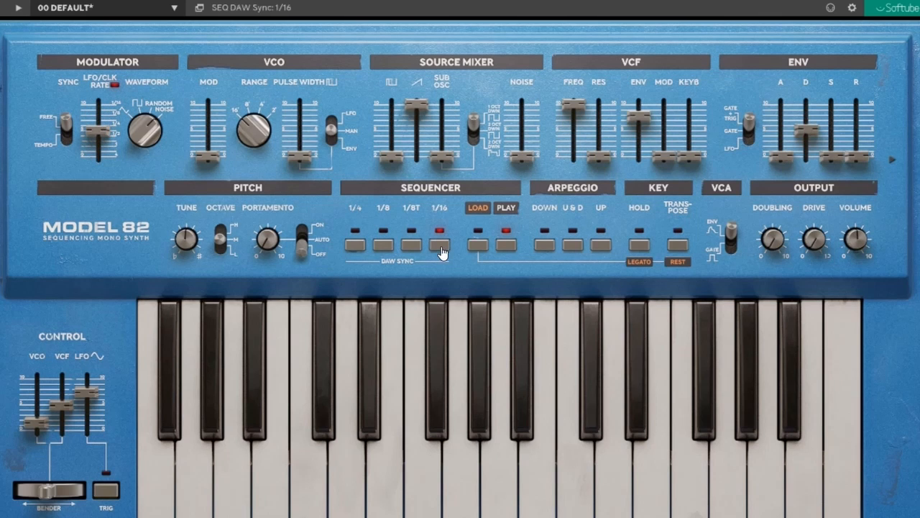
Step: Restart the sequence, try key Transpose on and off, and stop the playback
click(506, 252)
click(509, 246)
click(682, 248)
click(678, 248)
click(507, 246)
Step: Set the VCO bend, VCF bend and LFO mod ranges to 0, and move the bender
drag(41, 429, 49, 447)
drag(59, 416, 60, 440)
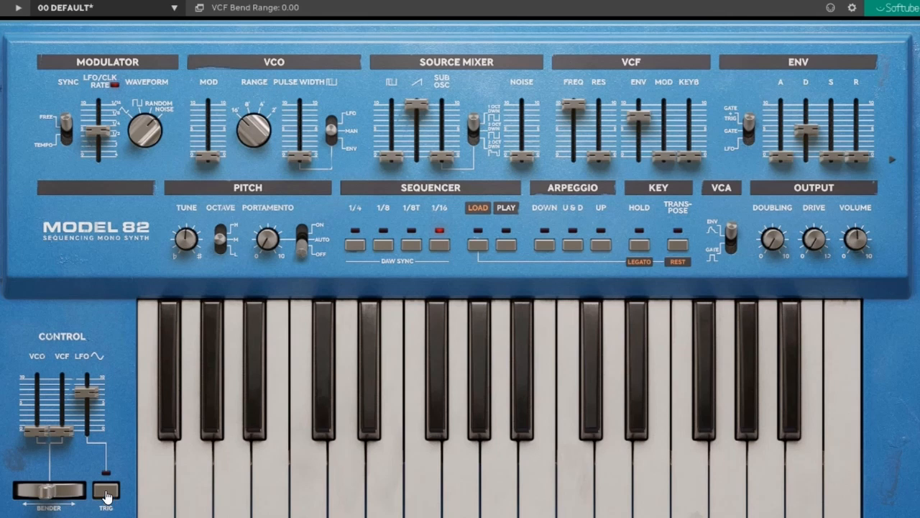
drag(87, 392, 86, 432)
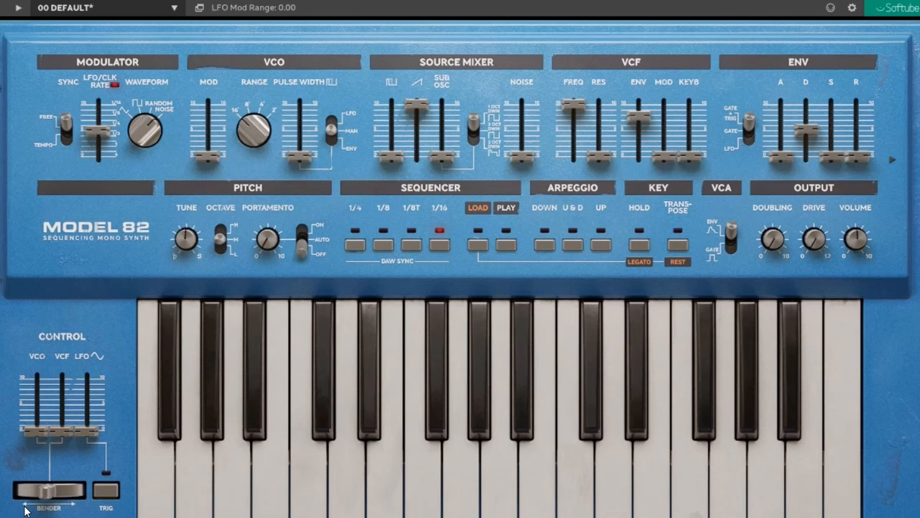
mouse_move(36, 503)
mouse_down()
mouse_move(59, 495)
mouse_move(39, 496)
mouse_up()
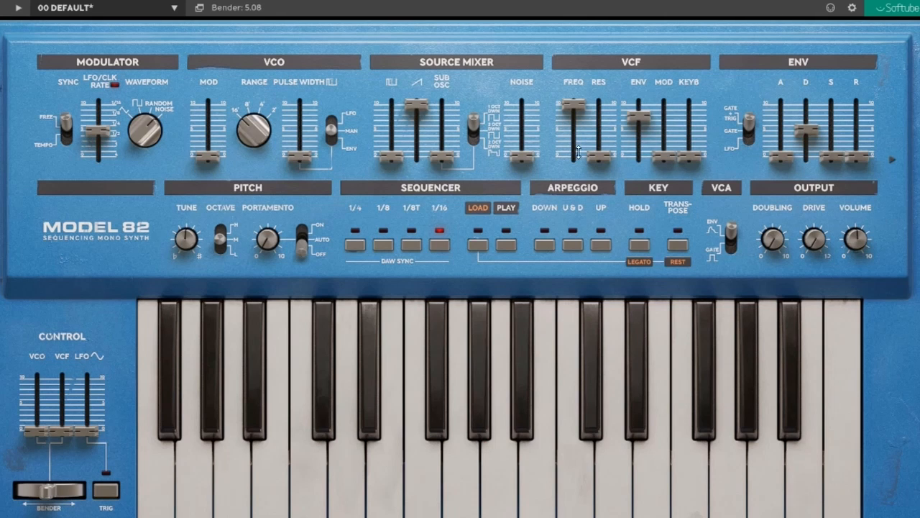
Step: Raise the envelope sustain to 8.29 and try the bender with the VCO bend range at 7.86 and slightly higher
drag(831, 159, 832, 114)
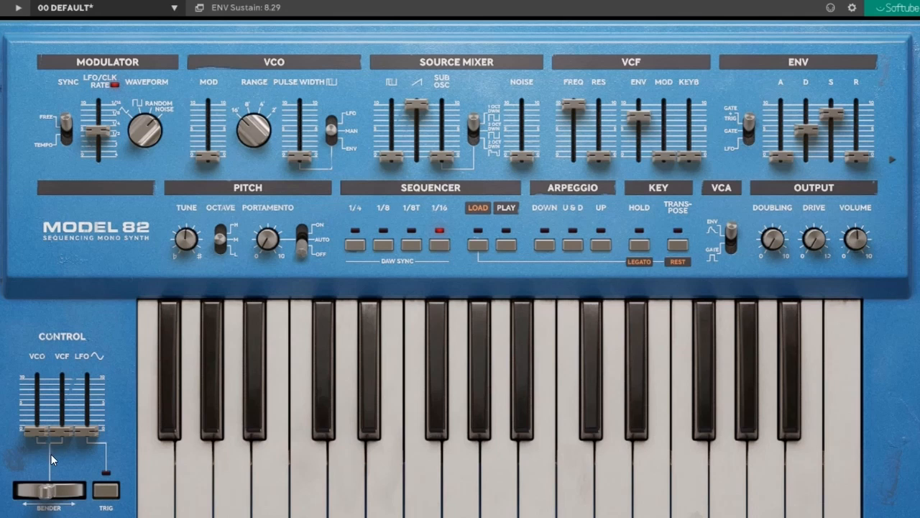
drag(39, 430, 39, 391)
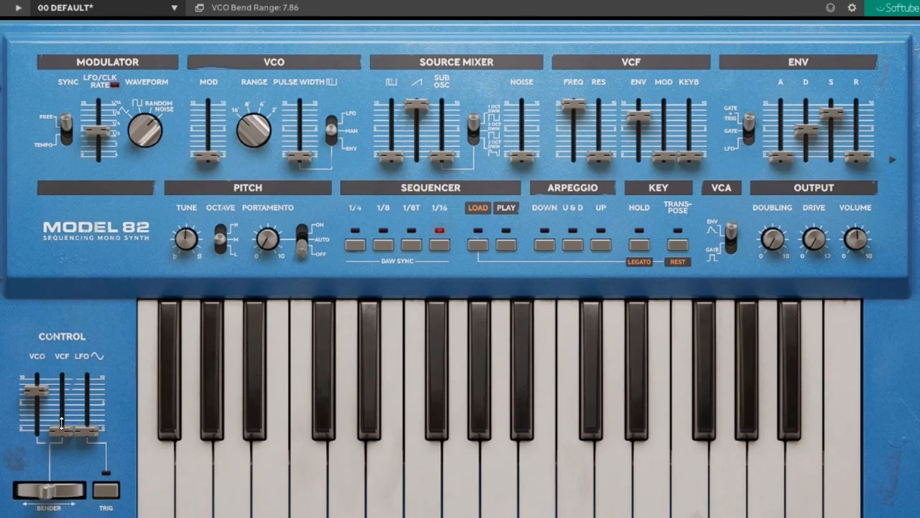
drag(61, 426, 45, 393)
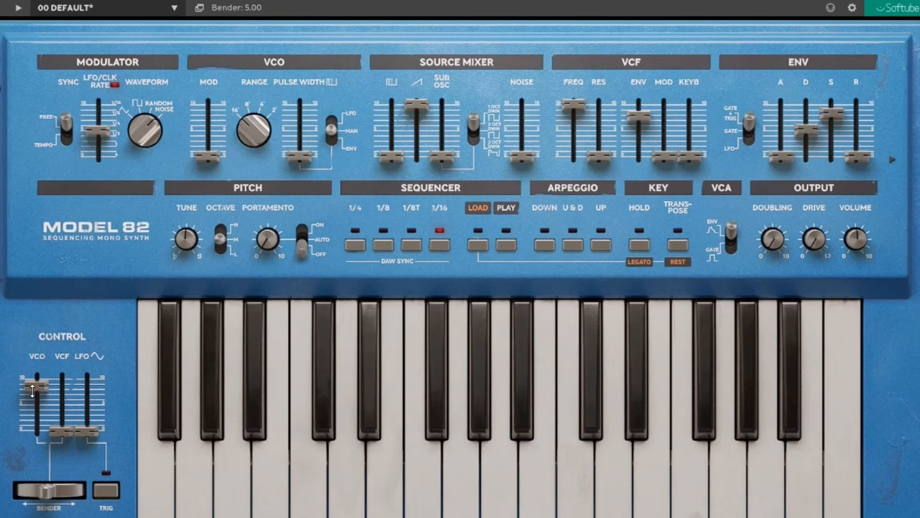
Step: Try bending the filter alone with VCF frequency and resonance near half, and raise the VCO bend range again
drag(45, 393, 69, 386)
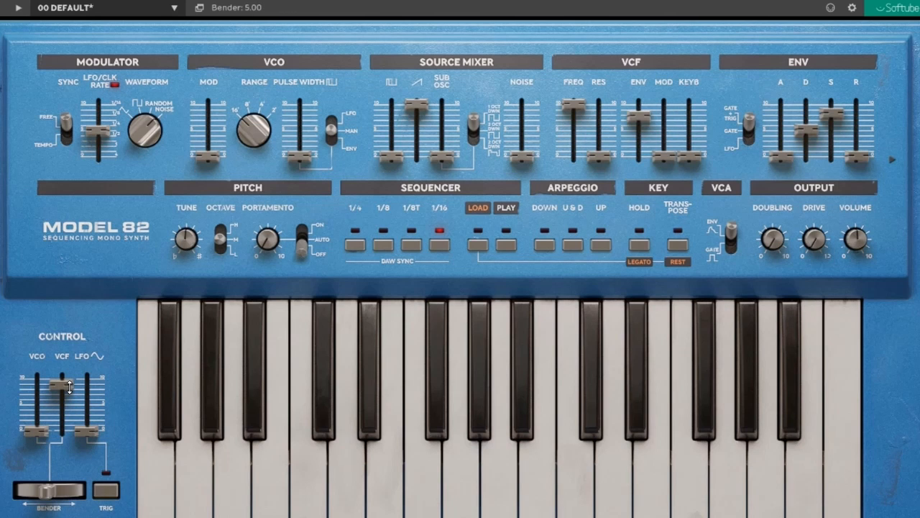
drag(573, 105, 600, 132)
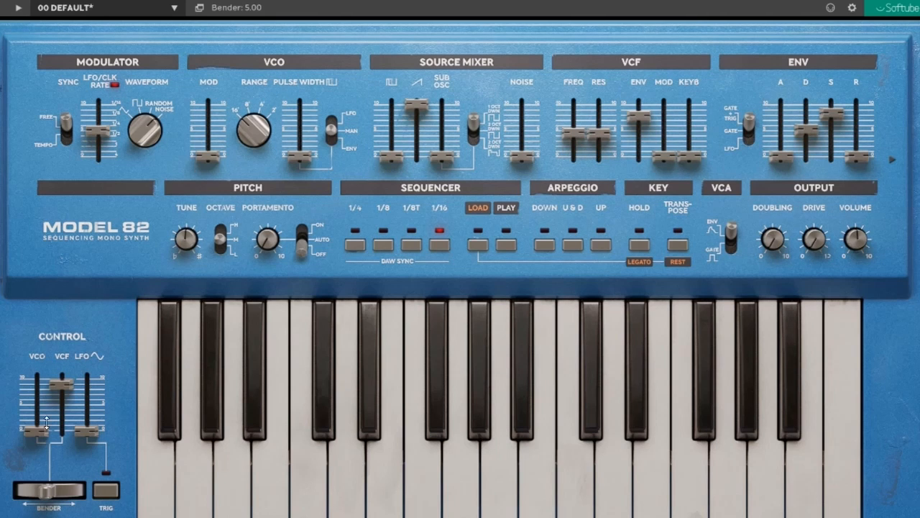
drag(35, 432, 34, 392)
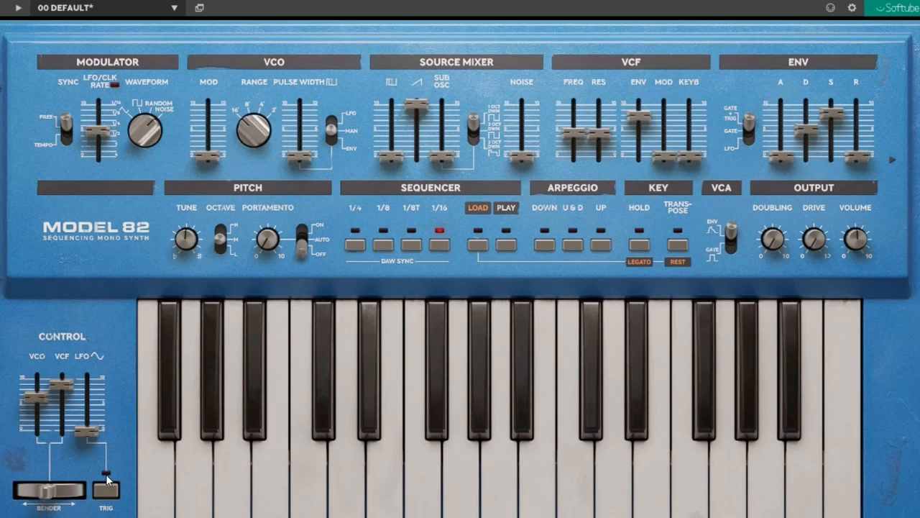
Step: Try the modulation trigger with different LFO mod ranges, leaving the range at 1.79
mouse_move(88, 431)
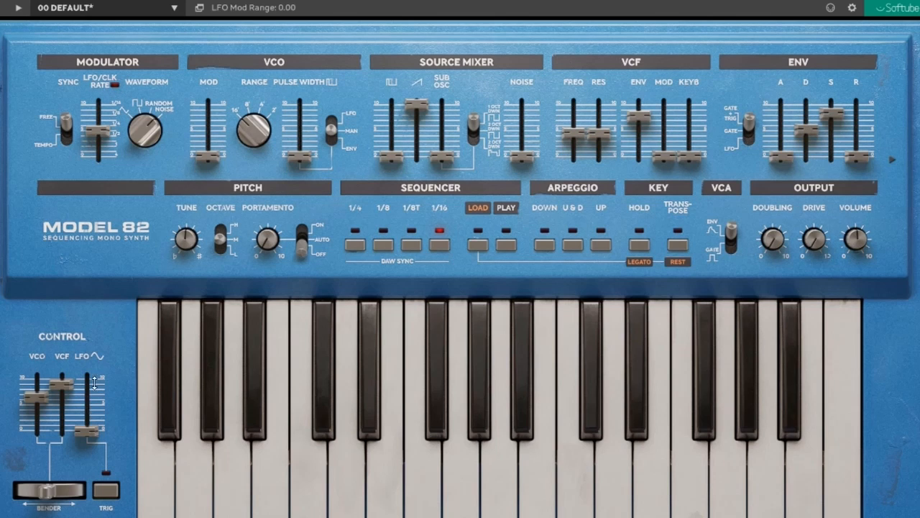
drag(88, 431, 102, 415)
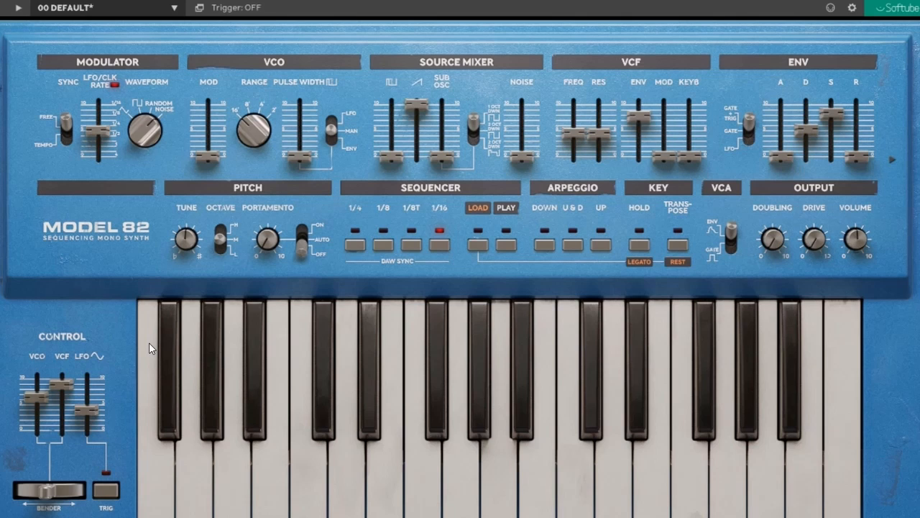
drag(87, 416, 81, 427)
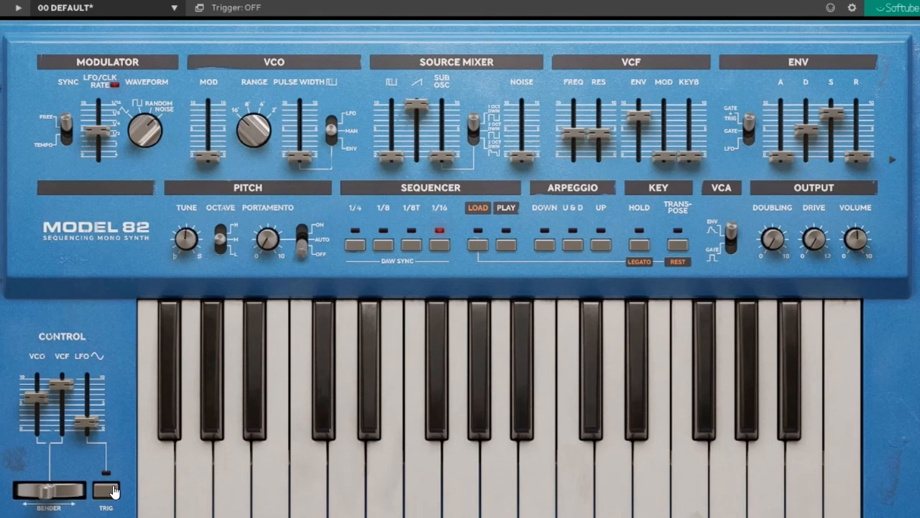
Step: Set MIDI modulation to CONTINUOUS in the expanded view, and compare it with the panel's modulation trigger in the normal view
click(893, 160)
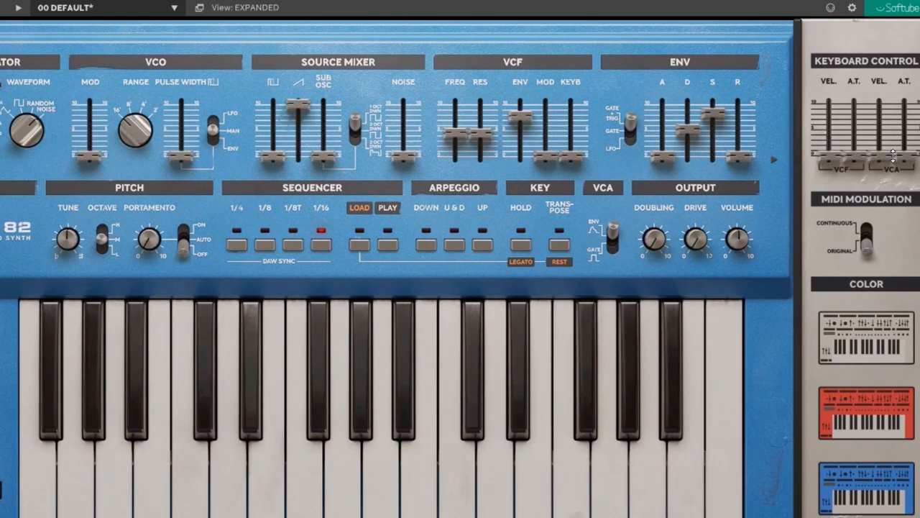
click(863, 245)
click(774, 158)
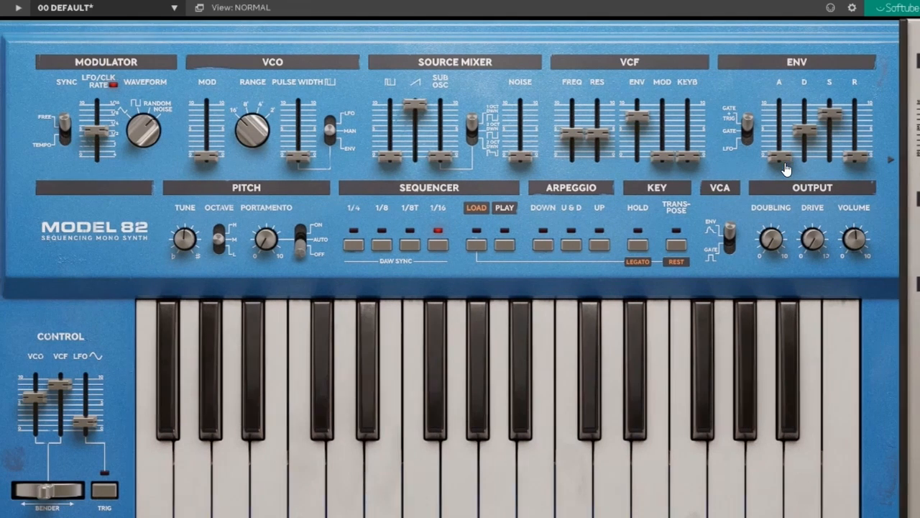
click(102, 471)
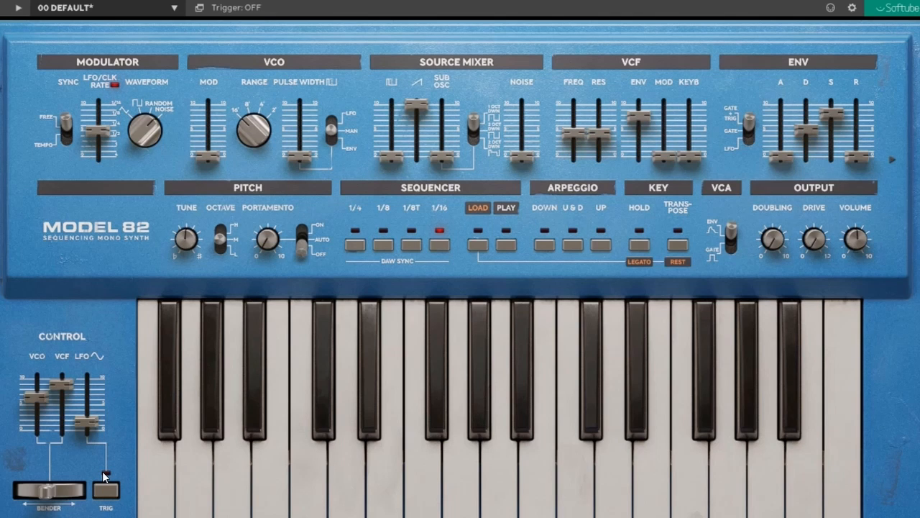
click(894, 164)
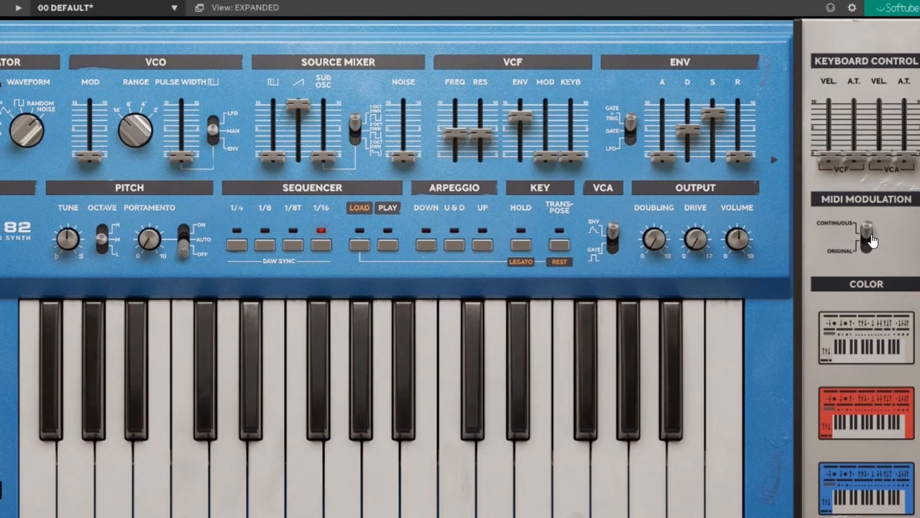
click(774, 160)
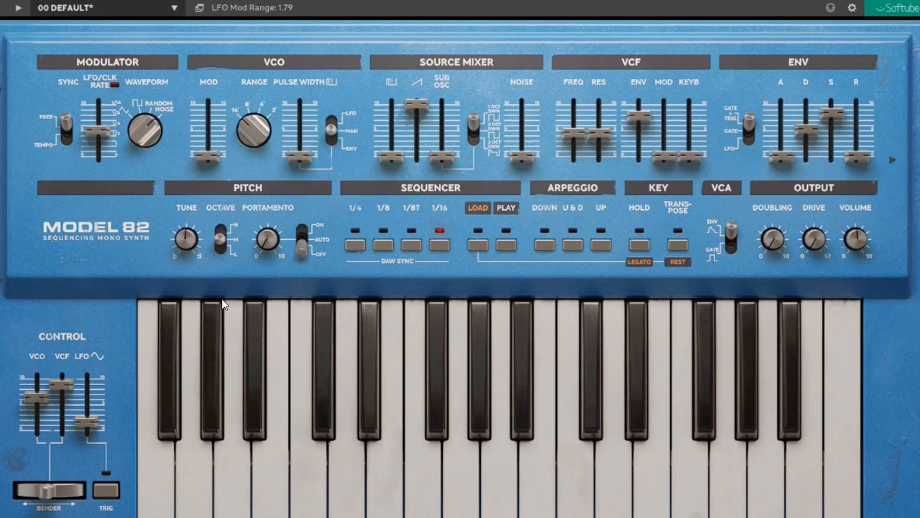
Step: Try the white, red and blue panel colors from the expanded view, choose white, and return to the normal view
click(893, 160)
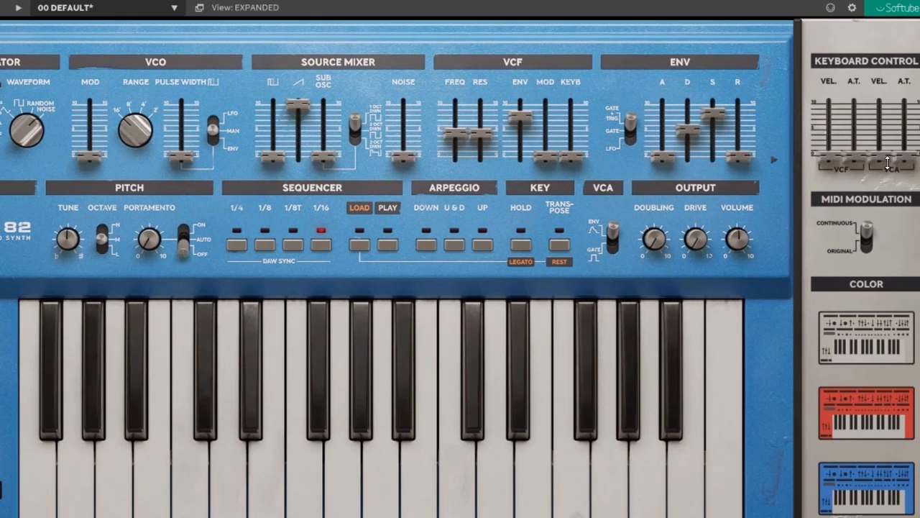
click(860, 338)
click(856, 406)
click(863, 474)
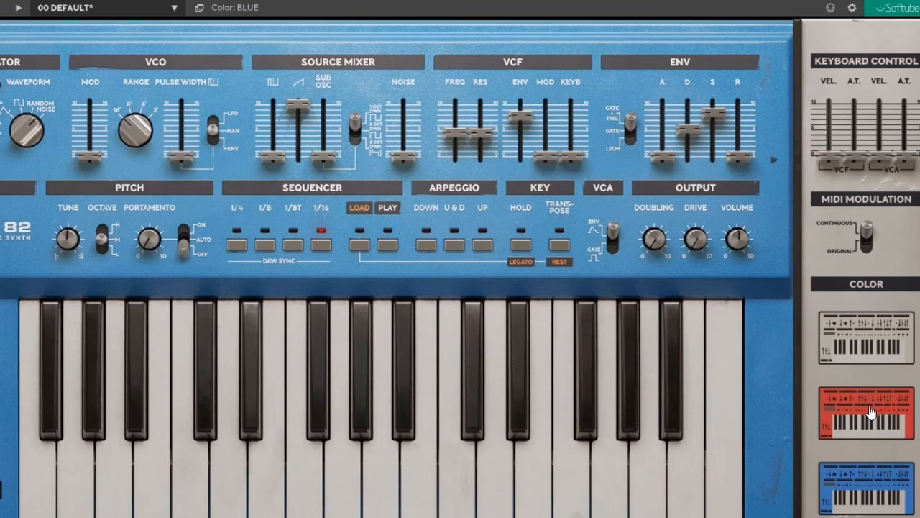
click(871, 411)
click(867, 345)
click(776, 164)
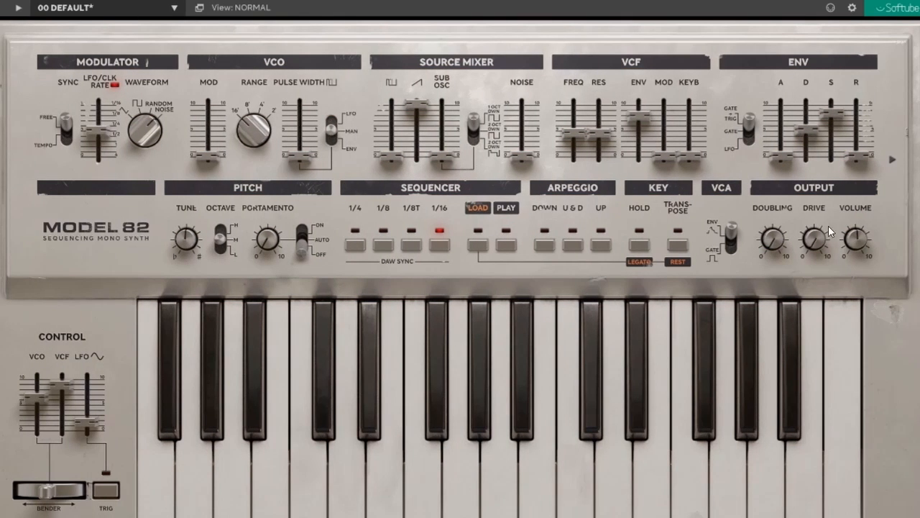
Step: Expand the view and set the keyboard control's velocity to VCA amount to 10
click(893, 159)
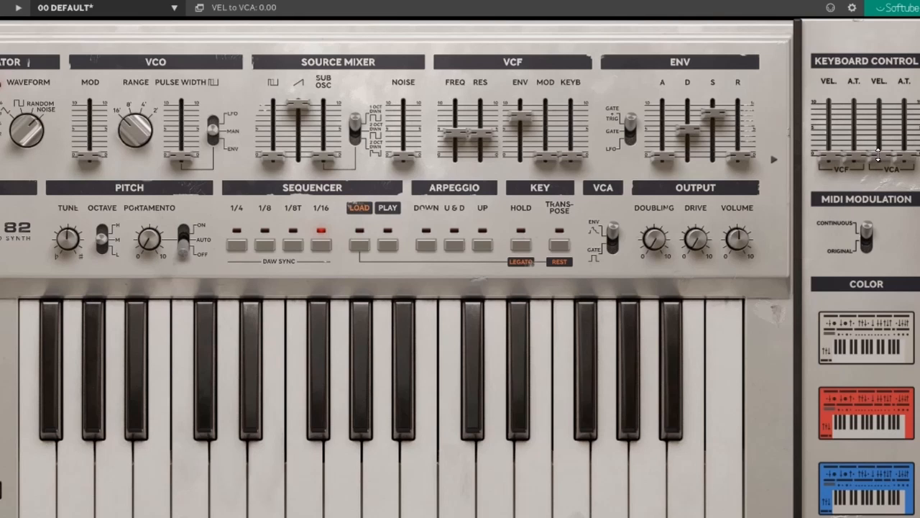
drag(878, 155, 881, 100)
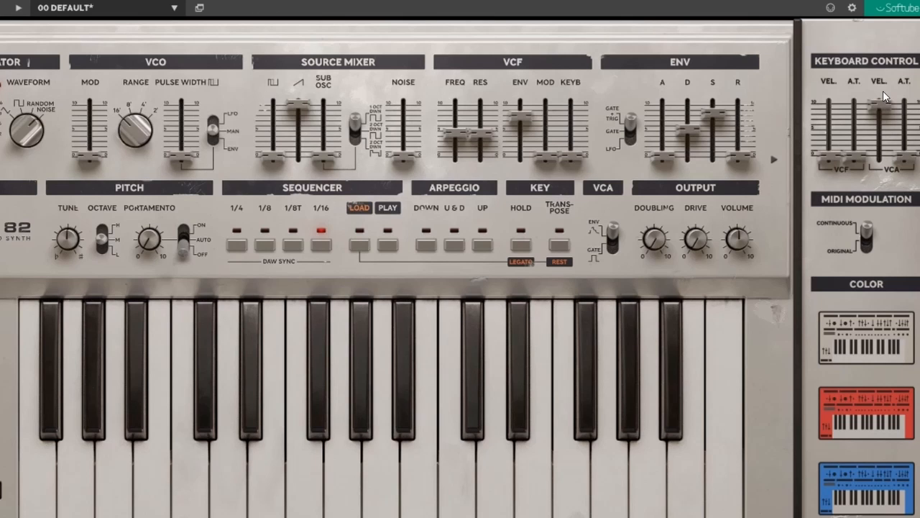
mouse_move(880, 105)
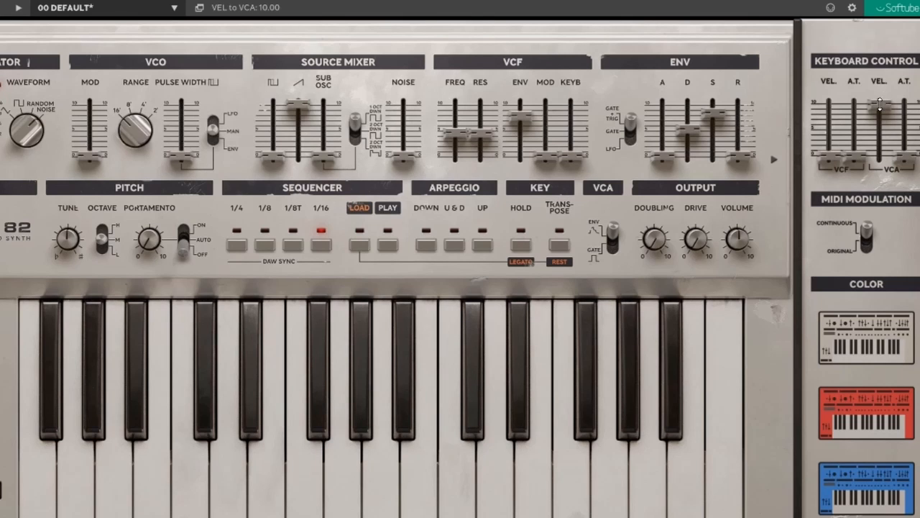